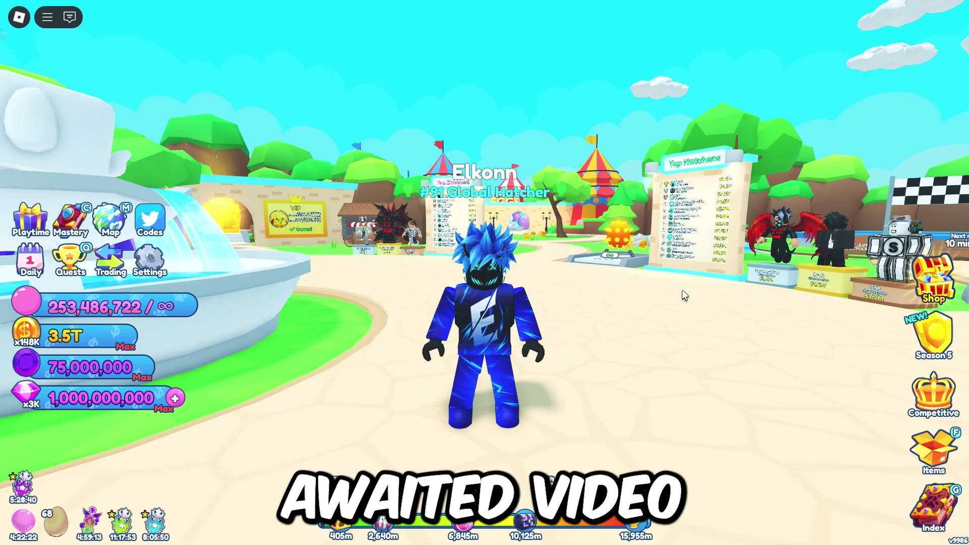
pyautogui.press('s')
pyautogui.rightClick(686, 293)
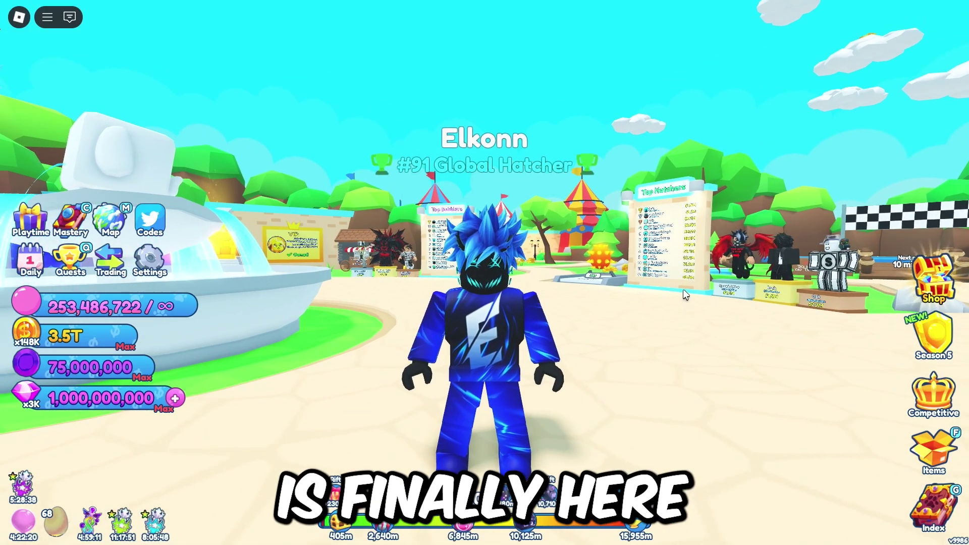
pyautogui.press('s')
pyautogui.rightClick(699, 288)
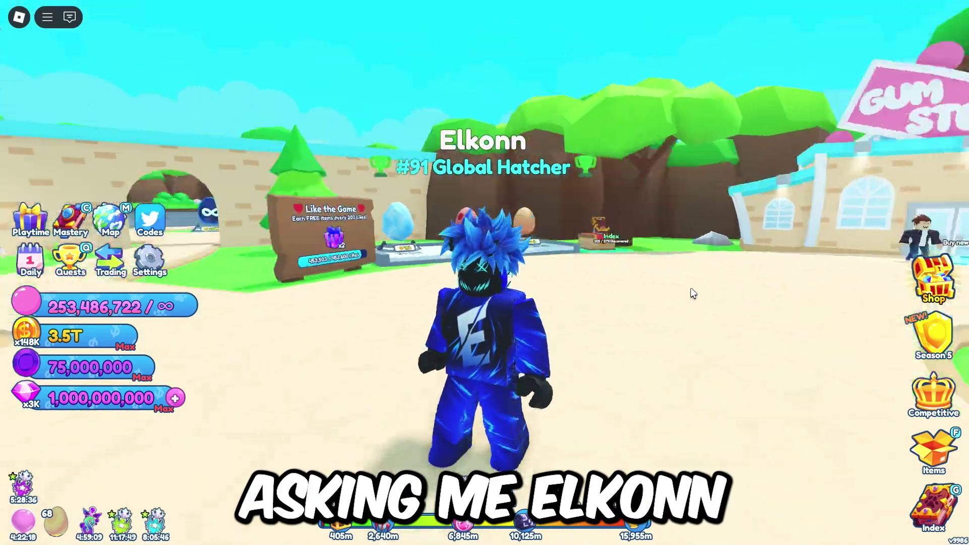
pyautogui.press('s')
pyautogui.press('s')
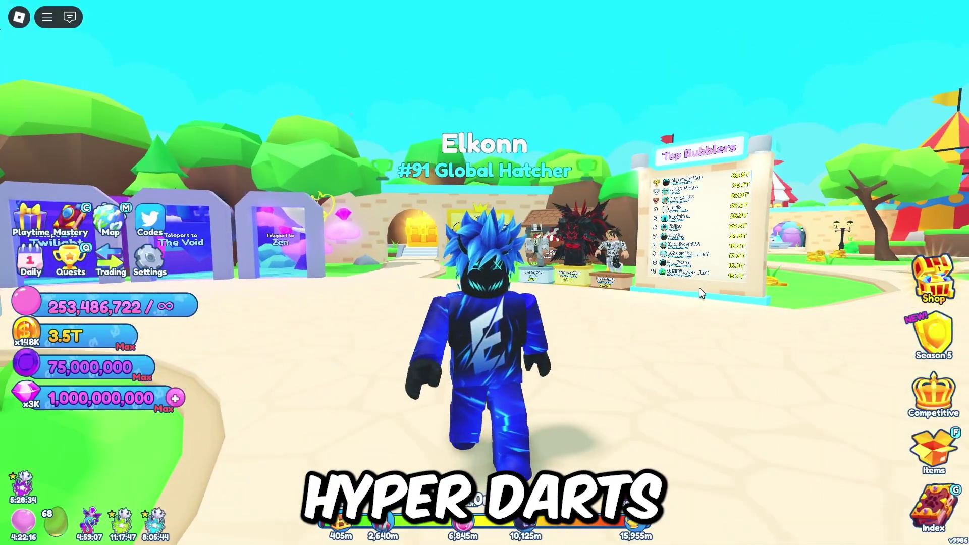
pyautogui.rightClick(687, 288)
pyautogui.press('s')
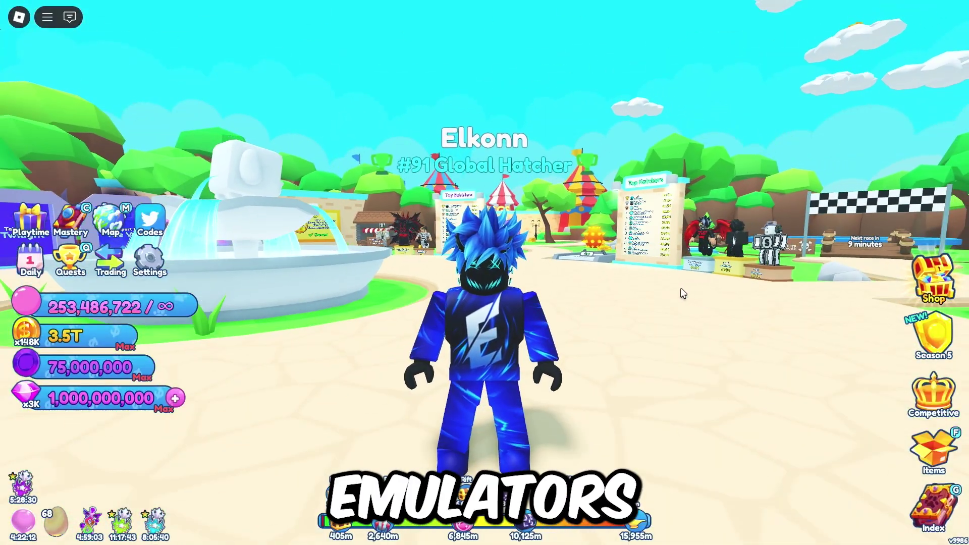
pyautogui.rightClick(680, 286)
pyautogui.press('s')
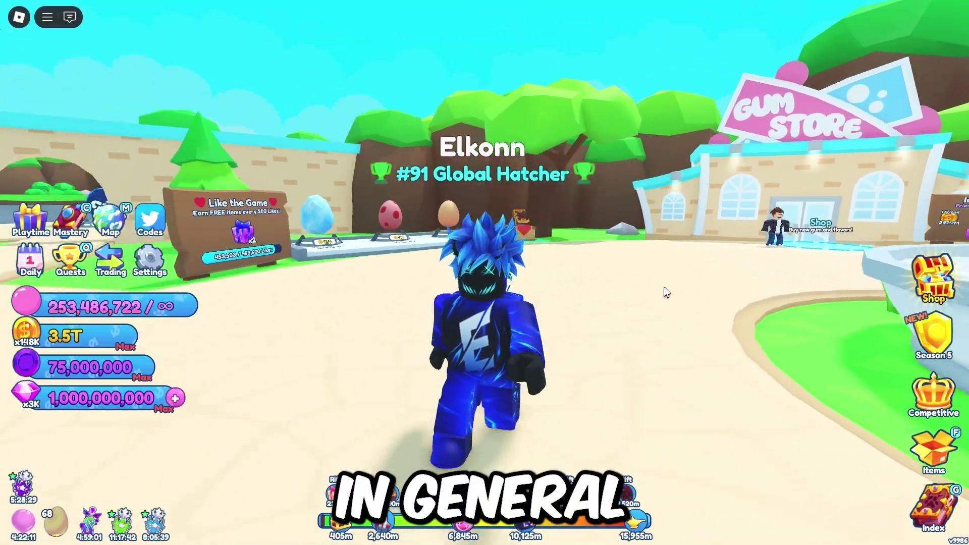
pyautogui.press('s')
pyautogui.rightClick(664, 287)
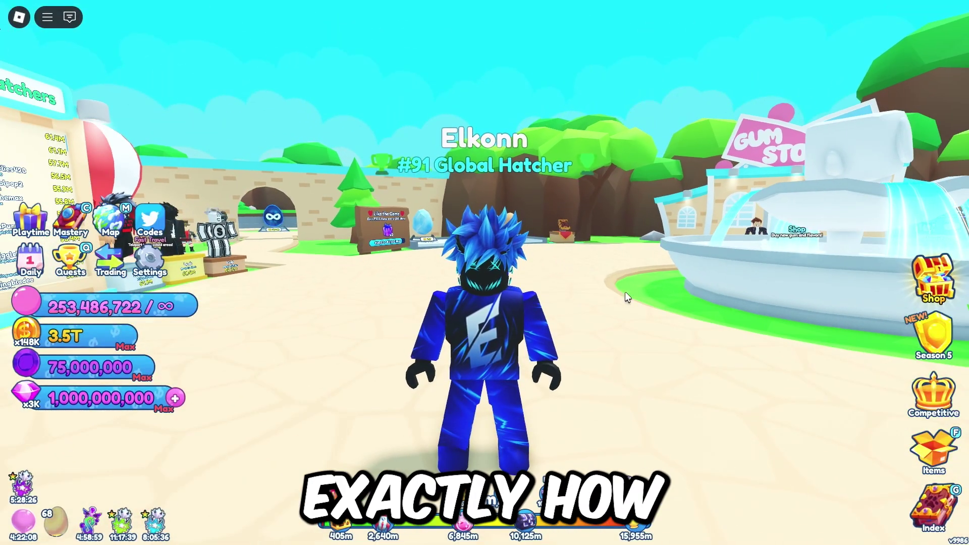
pyautogui.press('s')
pyautogui.rightClick(627, 294)
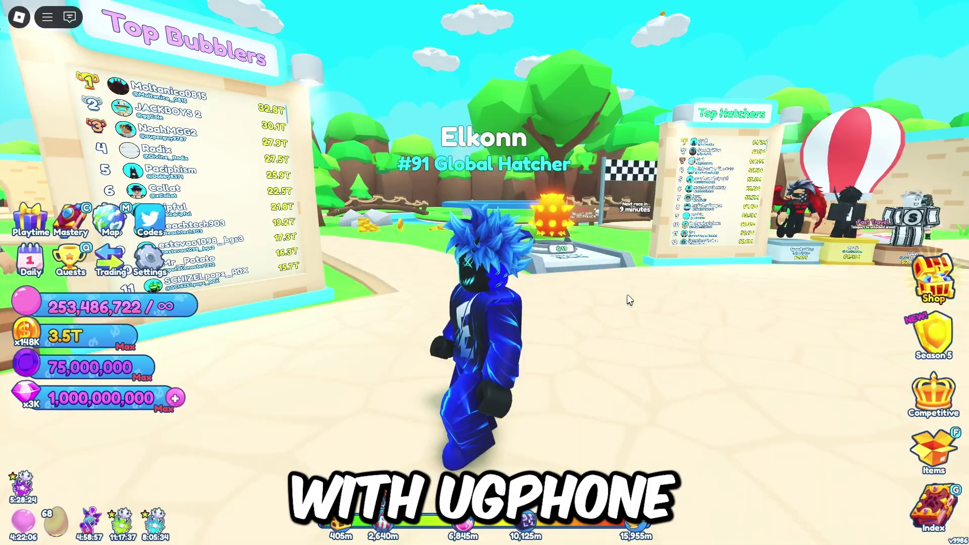
pyautogui.press('s')
pyautogui.press('s')
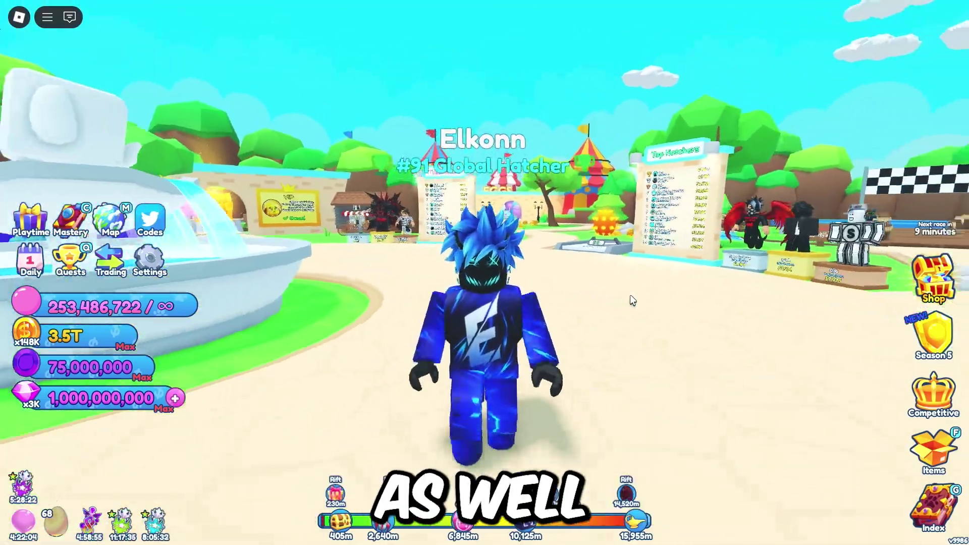
pyautogui.rightClick(629, 298)
pyautogui.press('s')
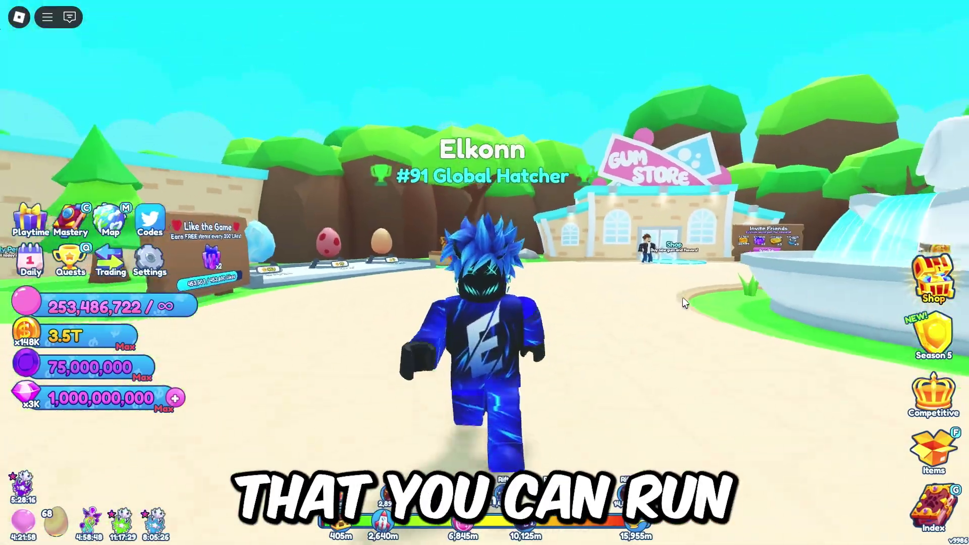
pyautogui.rightClick(682, 297)
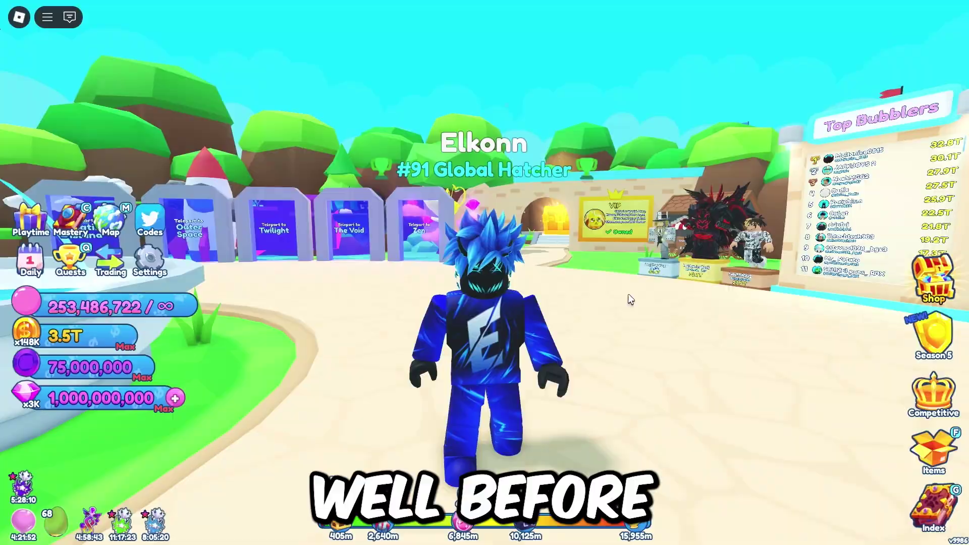
pyautogui.press('s')
pyautogui.rightClick(628, 294)
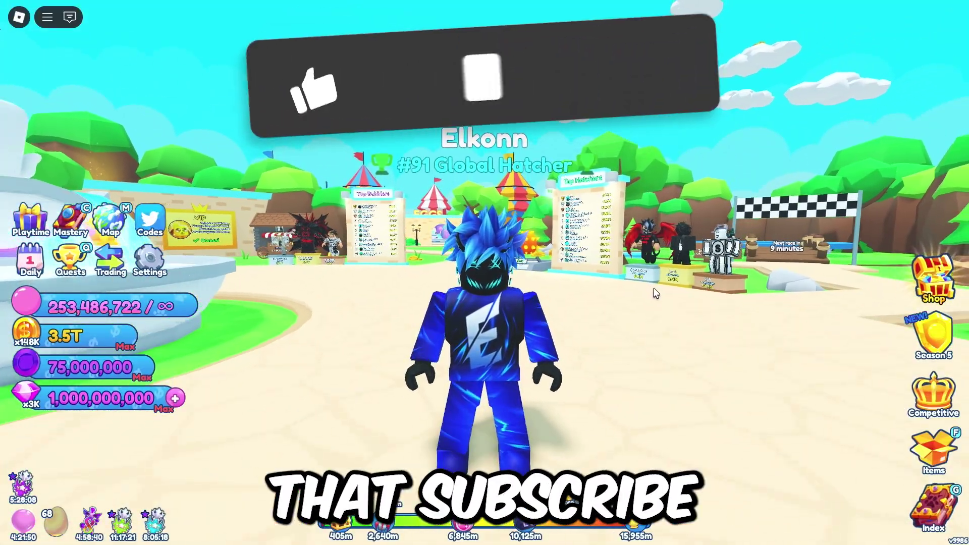
pyautogui.press('s')
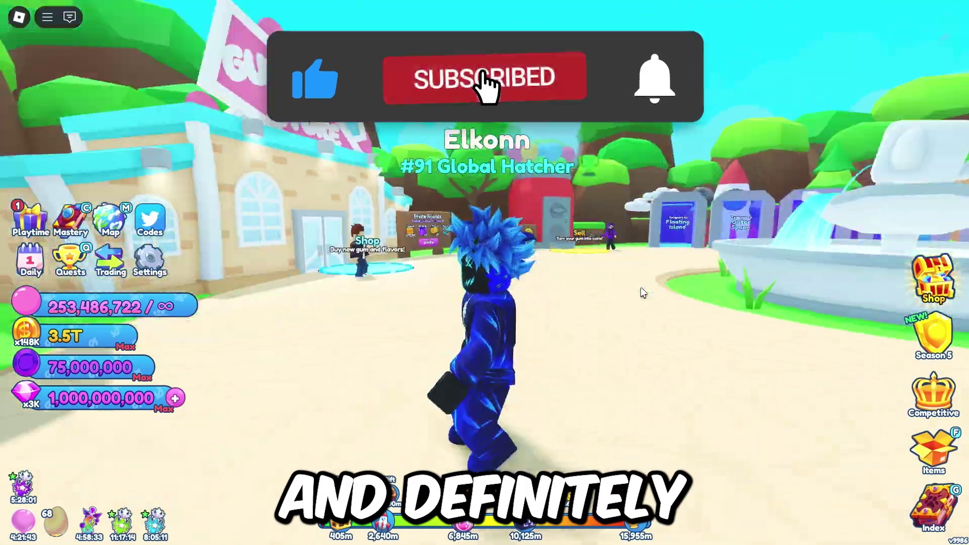
pyautogui.press('s')
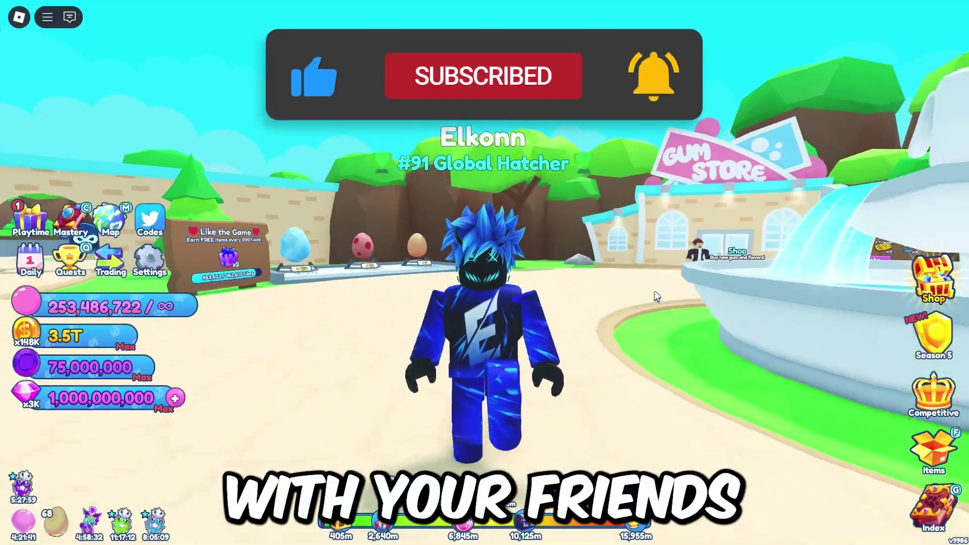
pyautogui.press('s')
pyautogui.rightClick(655, 292)
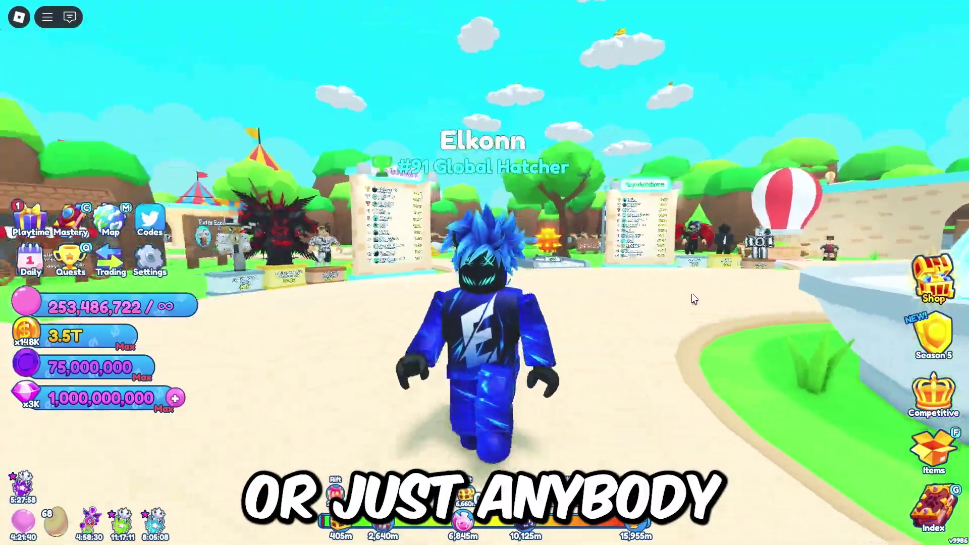
pyautogui.rightClick(692, 294)
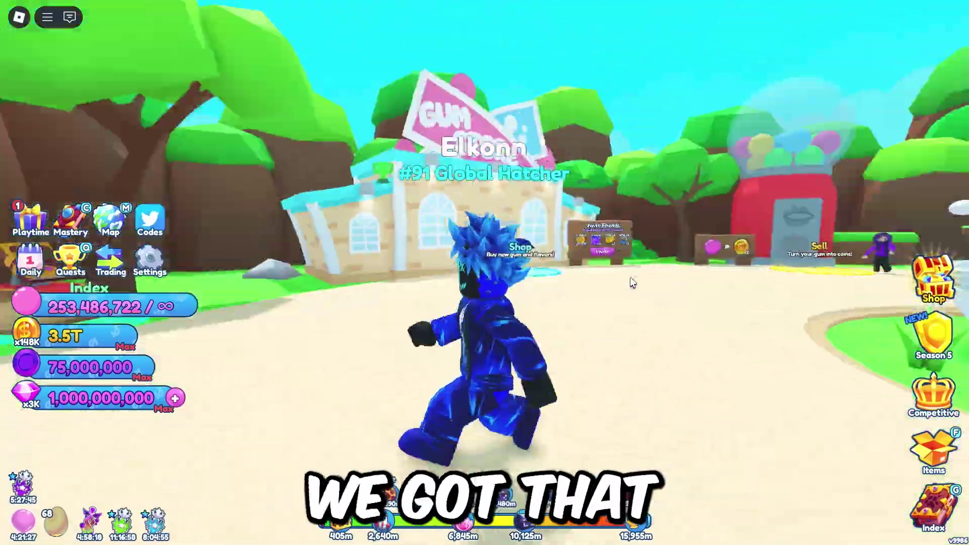
pyautogui.press('w')
pyautogui.press('s')
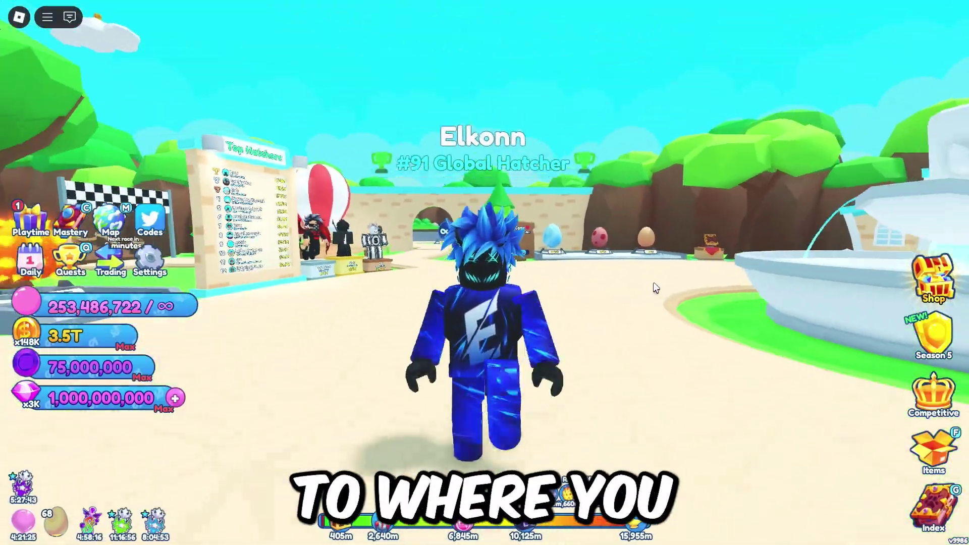
pyautogui.rightClick(653, 283)
pyautogui.press('s')
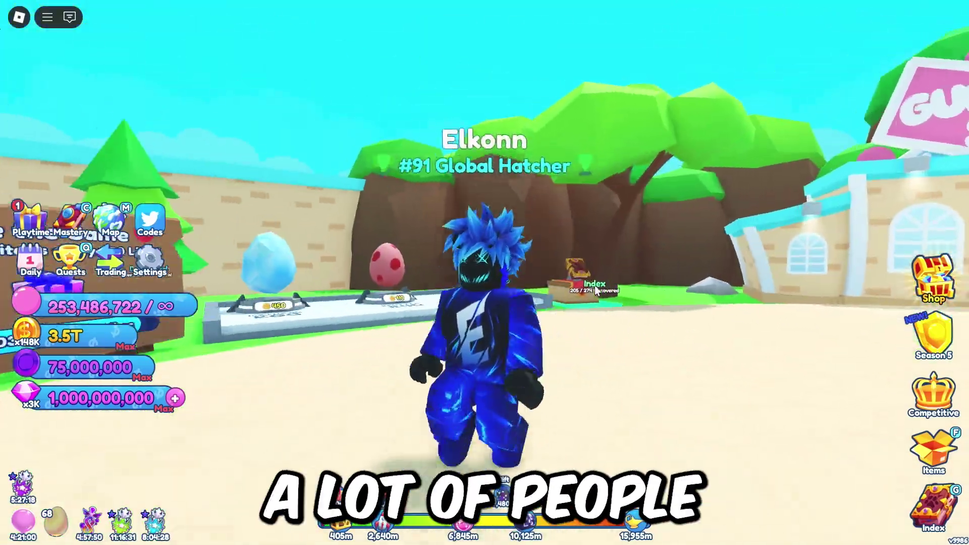
pyautogui.press('s')
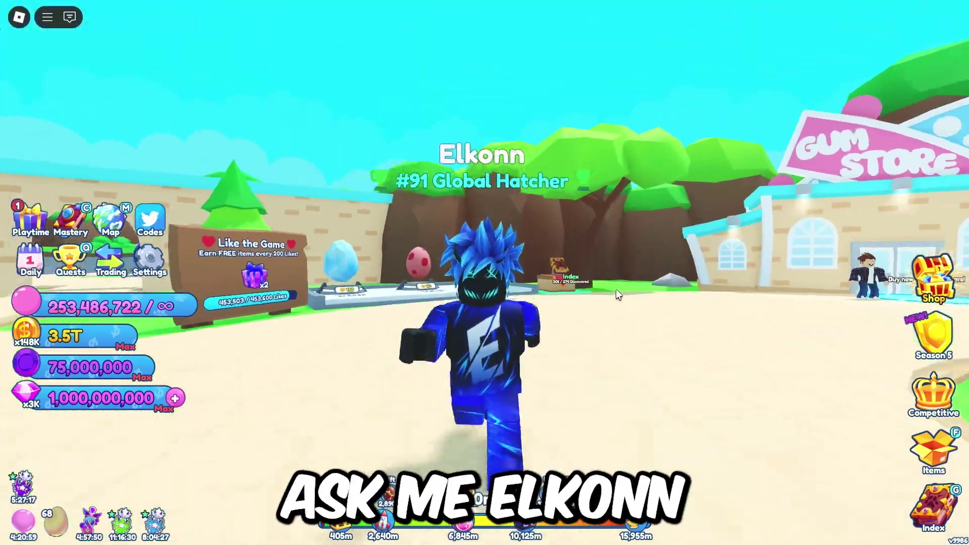
pyautogui.press('s')
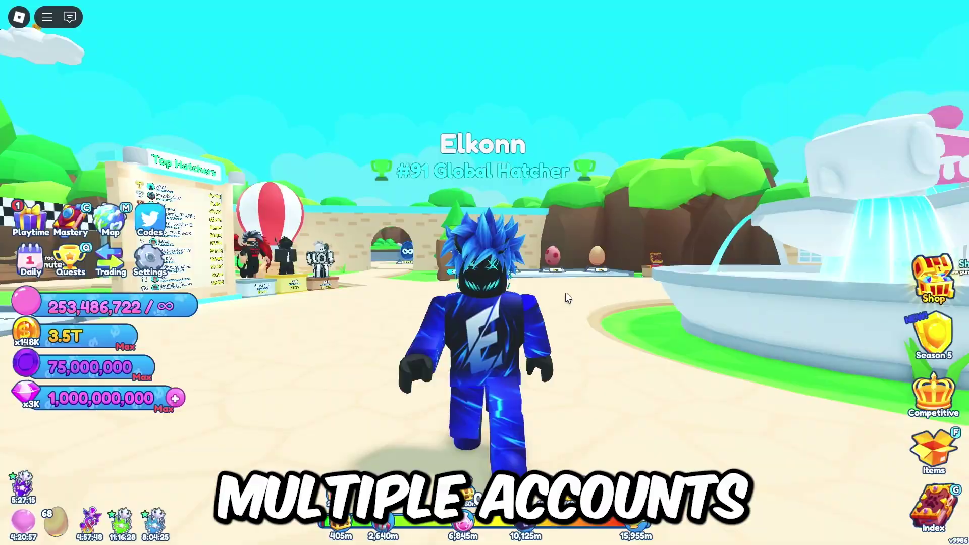
pyautogui.press('s')
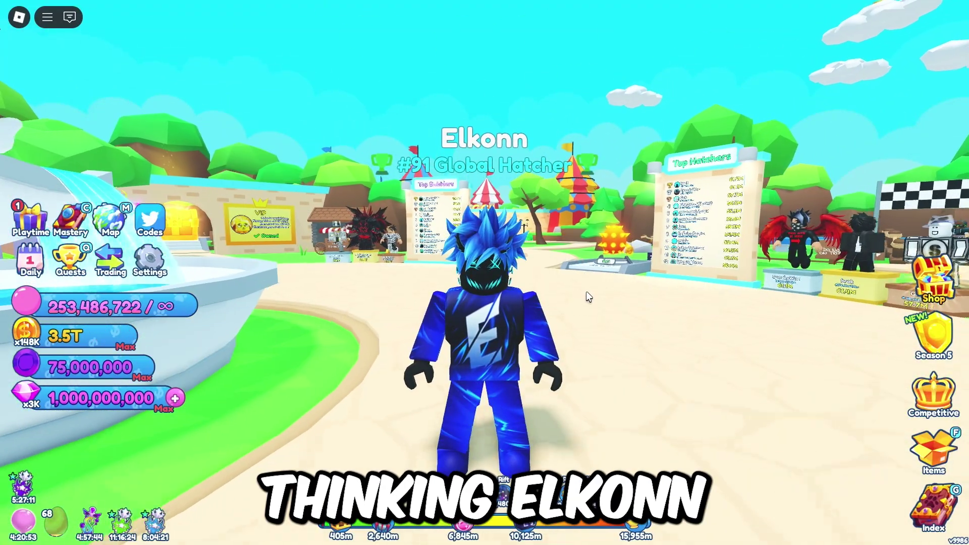
pyautogui.press('s')
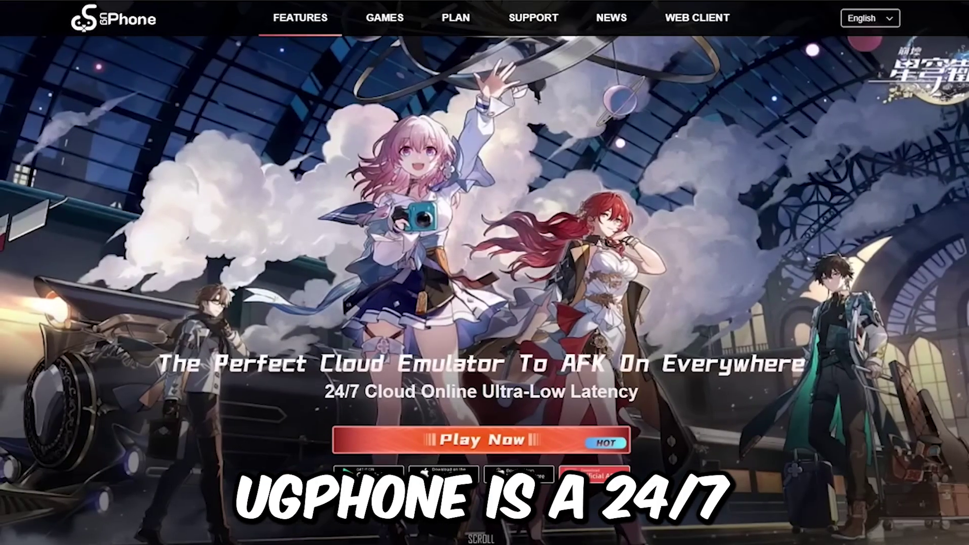
# Examine the UgPhone website's feature sections on running multiple games, 24/7 cloud online play, internet latency and subscription plans
pyautogui.scroll(-5, 484, 290)
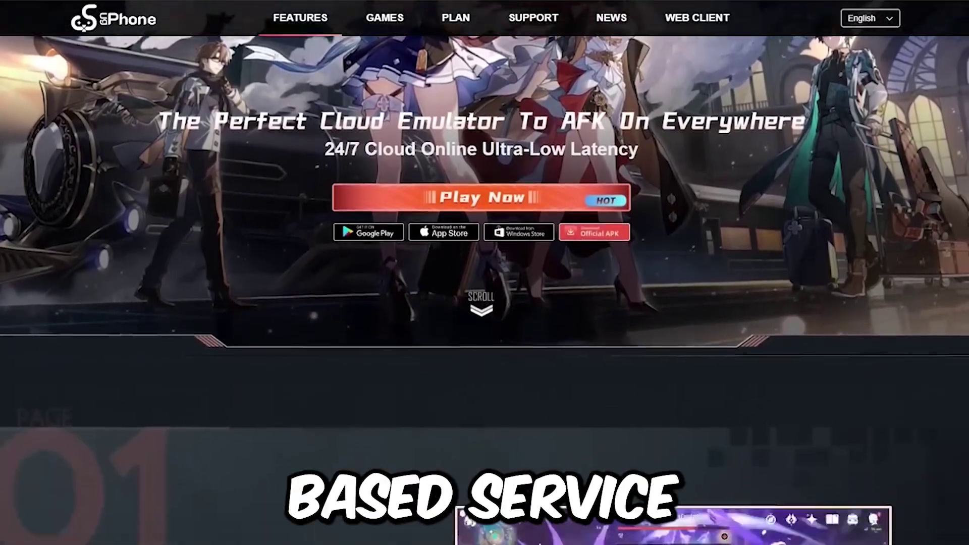
pyautogui.scroll(-4, 484, 272)
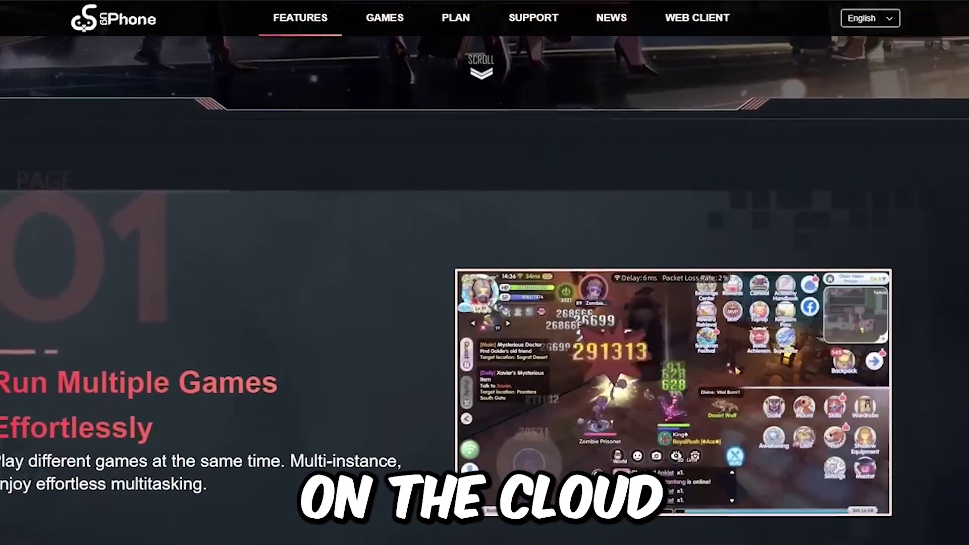
pyautogui.scroll(-4, 484, 273)
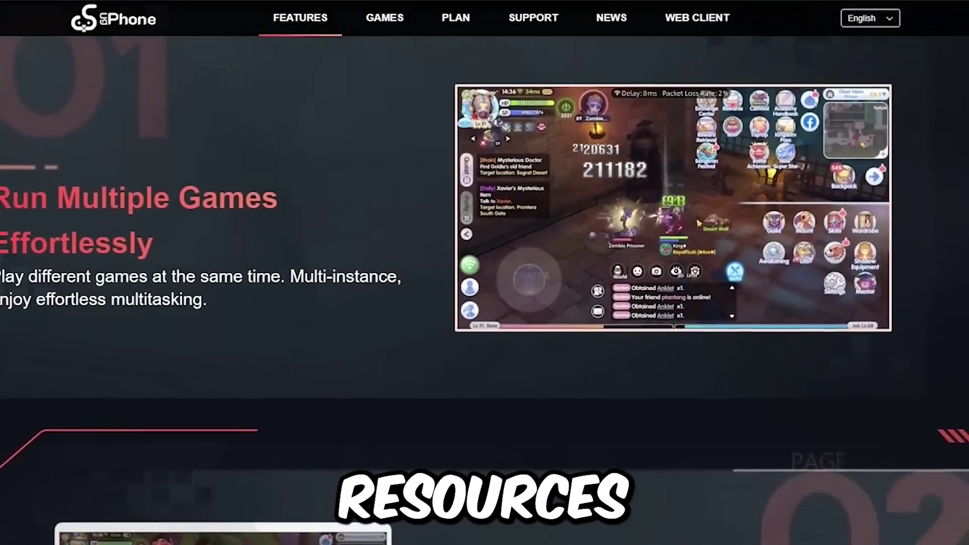
pyautogui.scroll(-2, 484, 272)
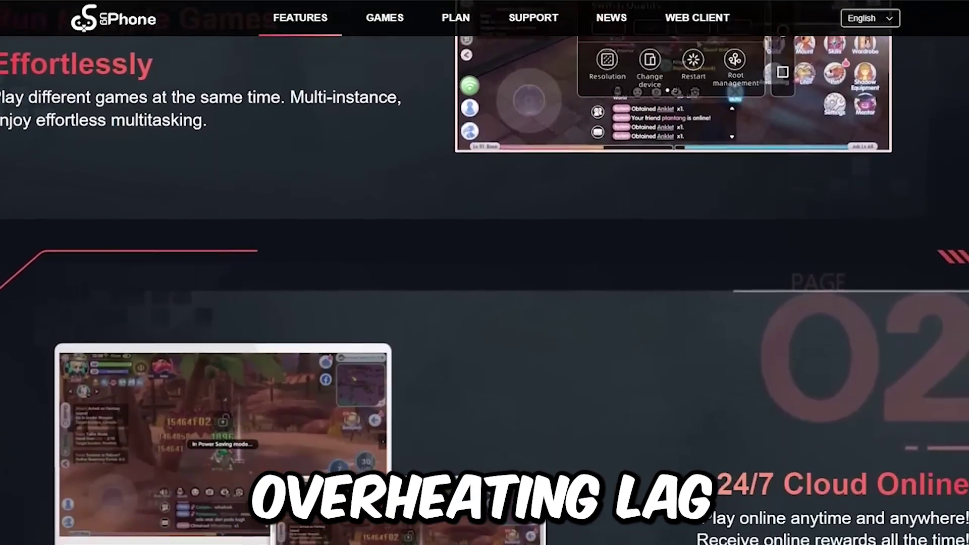
pyautogui.scroll(-4, 484, 272)
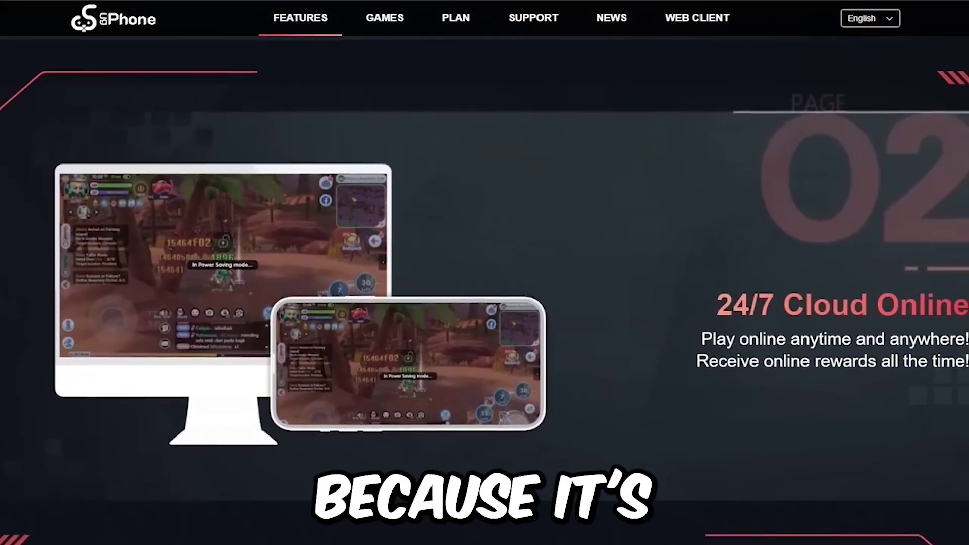
pyautogui.scroll(-4, 484, 272)
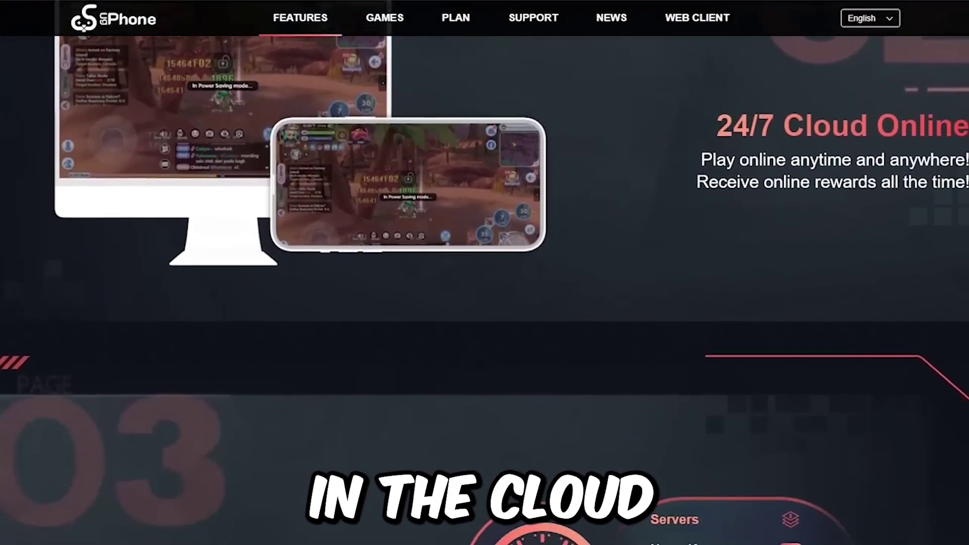
pyautogui.scroll(-4, 484, 273)
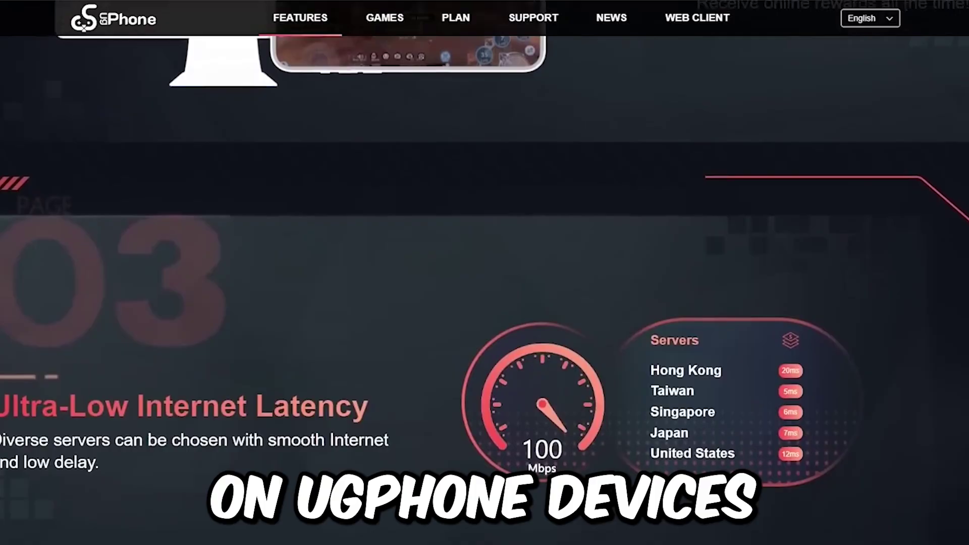
pyautogui.scroll(-4, 484, 272)
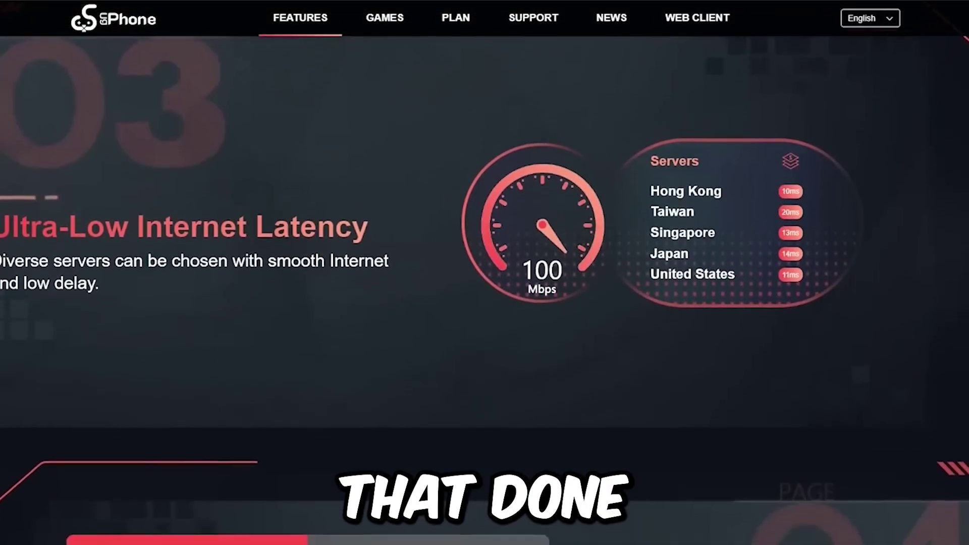
pyautogui.scroll(-4, 484, 273)
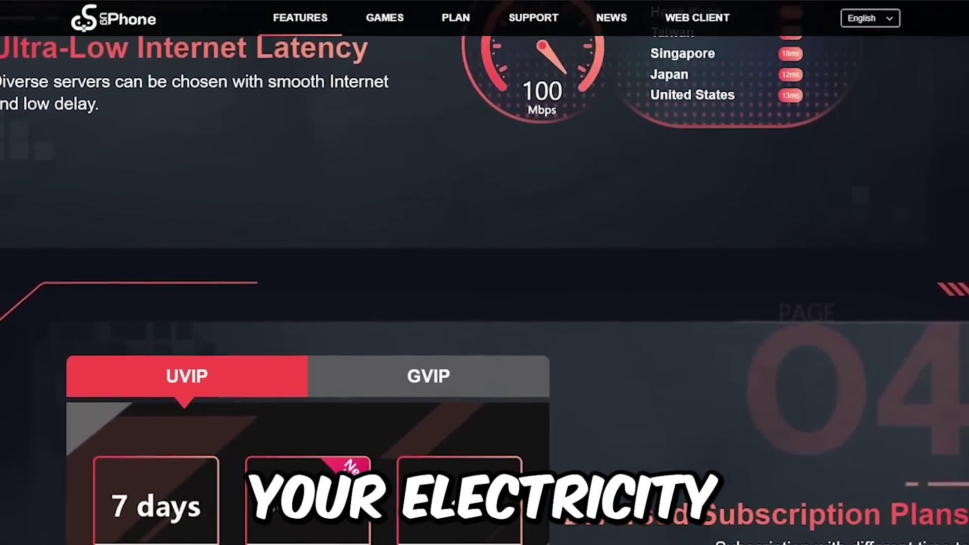
pyautogui.scroll(-4, 484, 272)
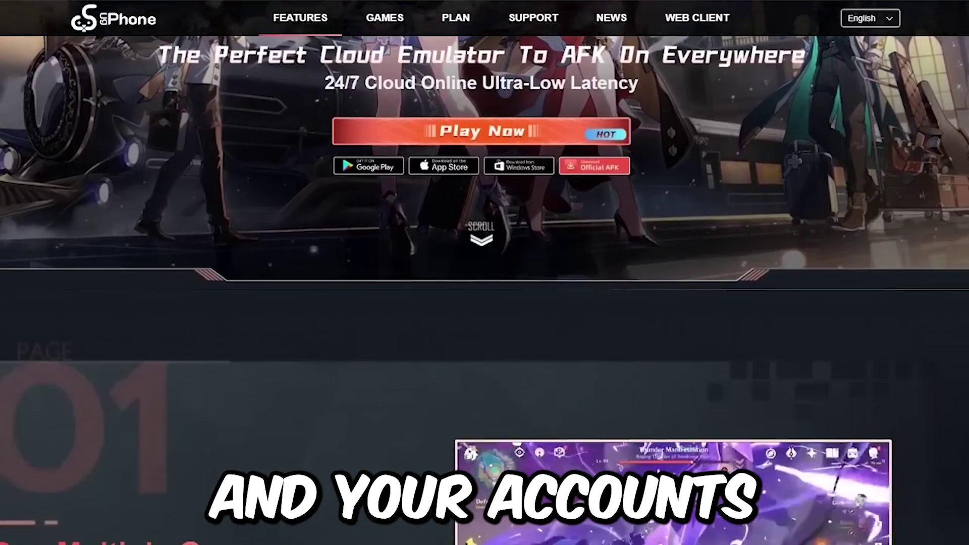
pyautogui.scroll(-3, 485, 272)
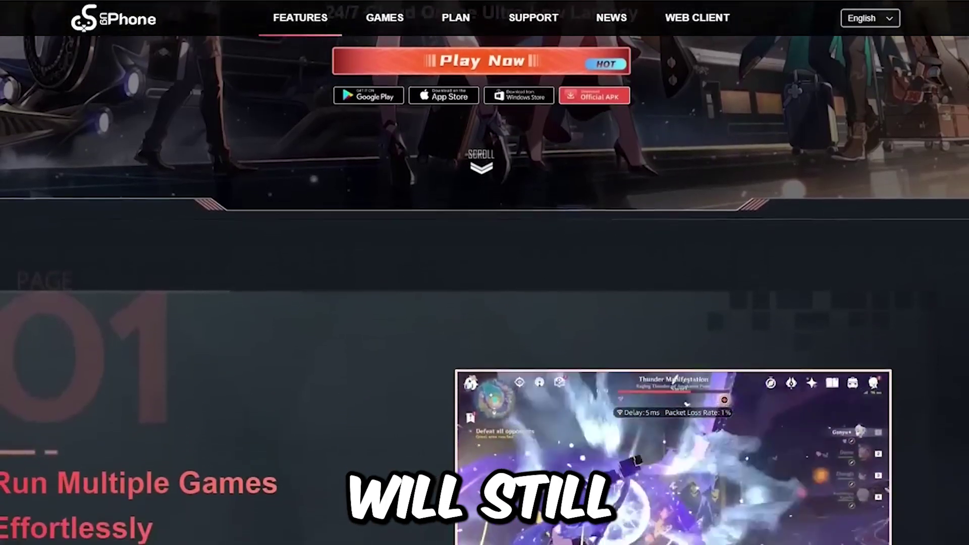
pyautogui.scroll(-1, 485, 273)
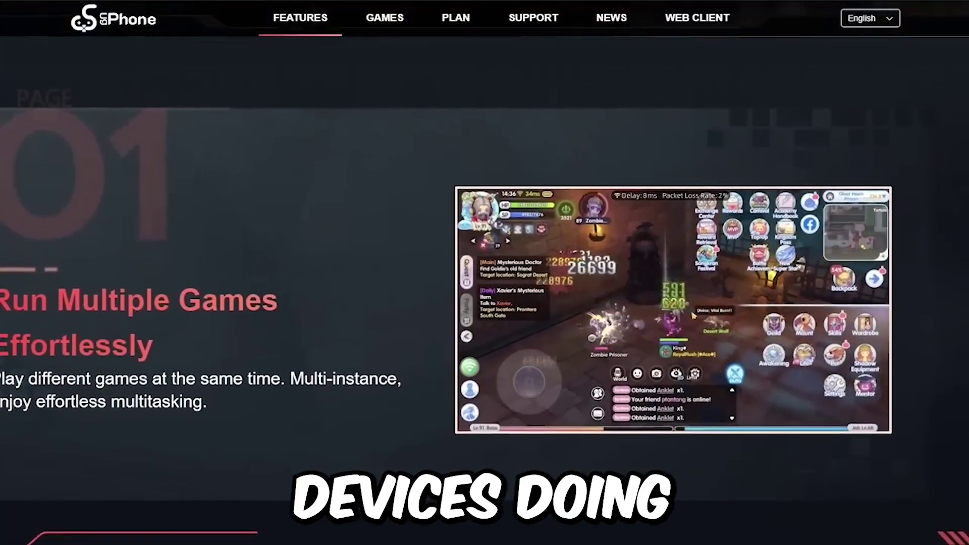
pyautogui.scroll(-3, 484, 272)
pyautogui.scroll(-2, 484, 272)
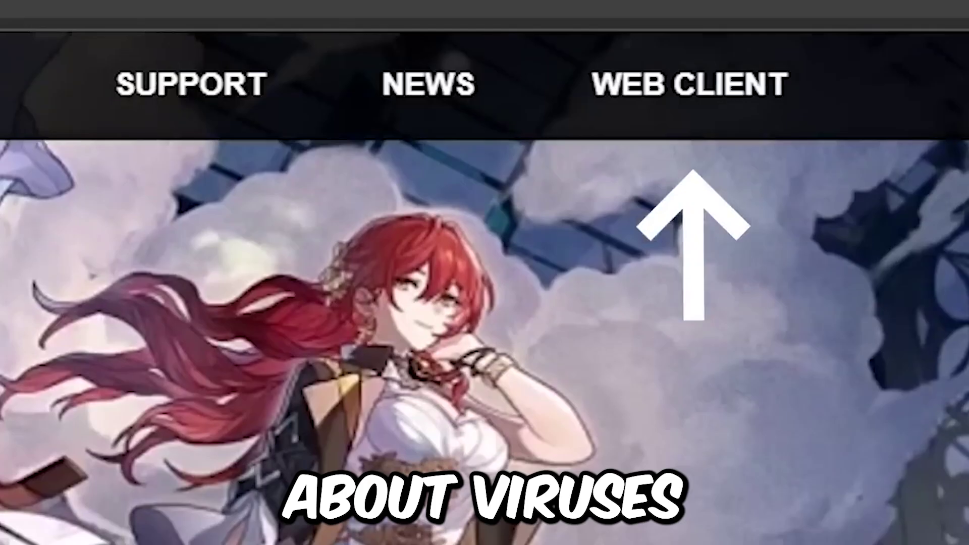
pyautogui.scroll(-5, 484, 303)
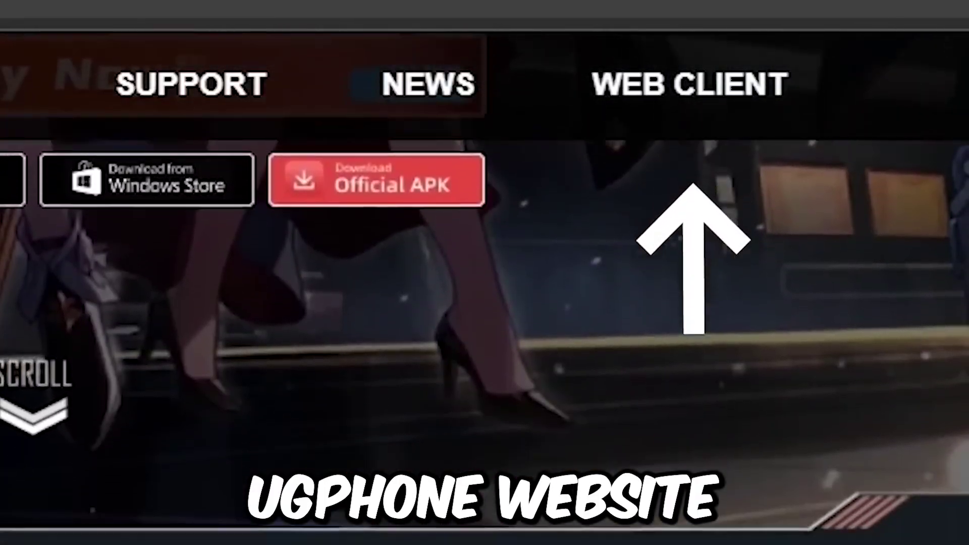
pyautogui.scroll(-2, 484, 302)
pyautogui.scroll(5, 484, 303)
pyautogui.scroll(-3, 484, 303)
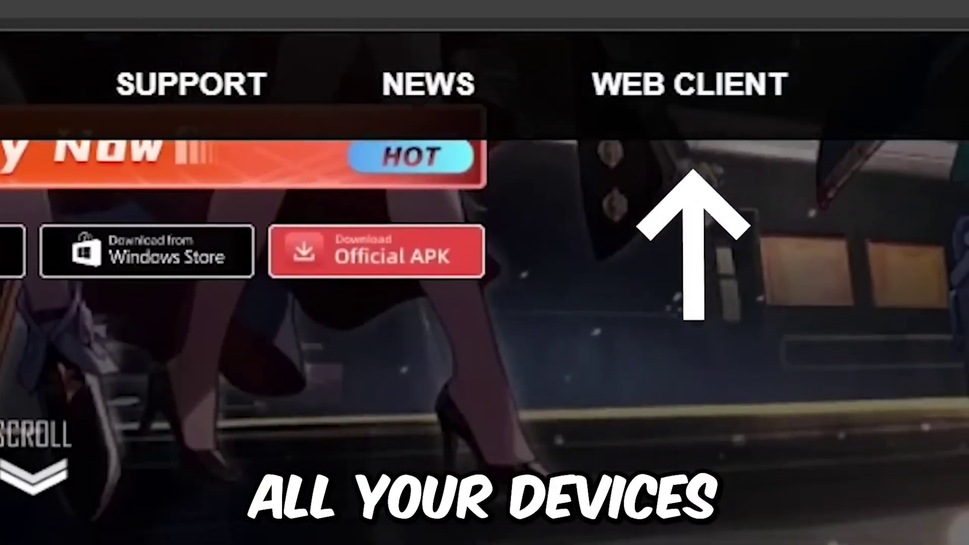
pyautogui.scroll(-3, 485, 302)
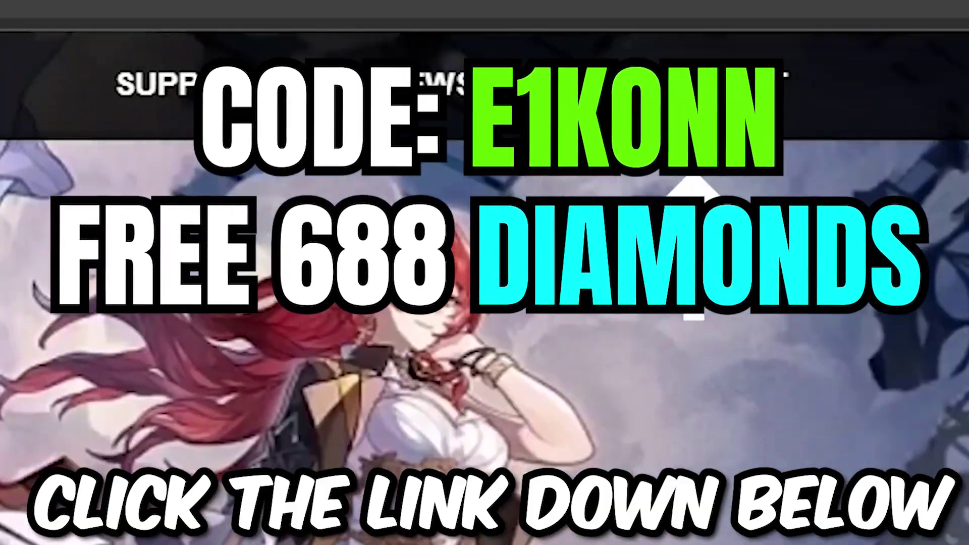
pyautogui.scroll(-3, 694, 252)
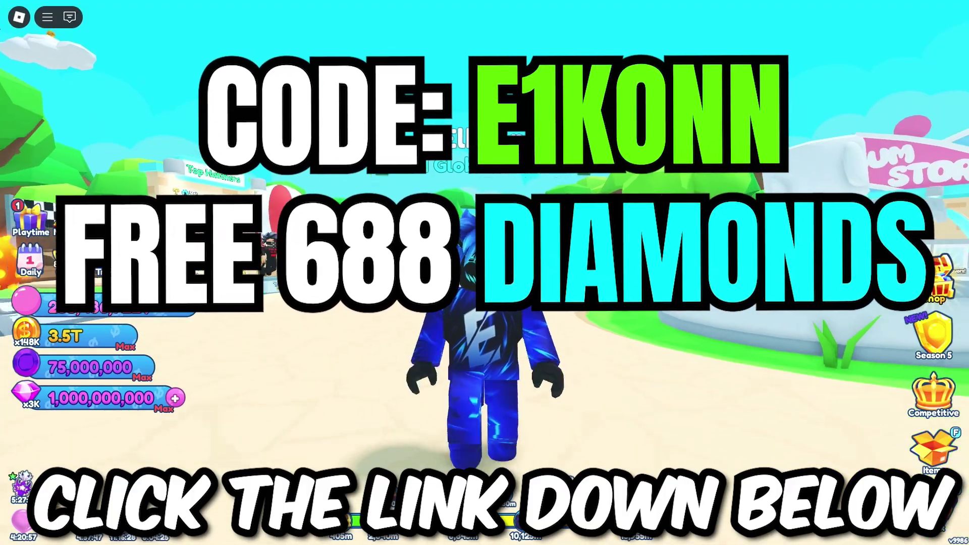
pyautogui.press('s')
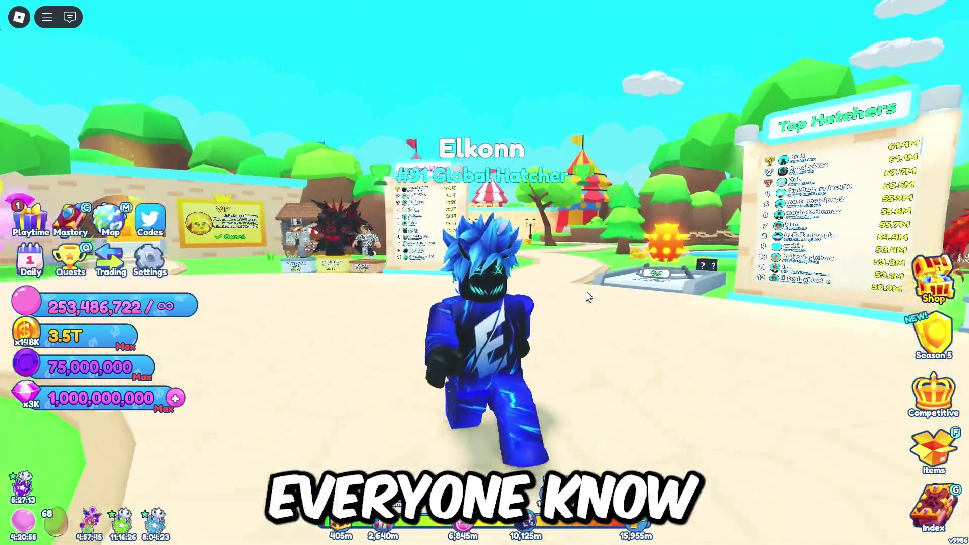
pyautogui.press('s')
pyautogui.press('s')
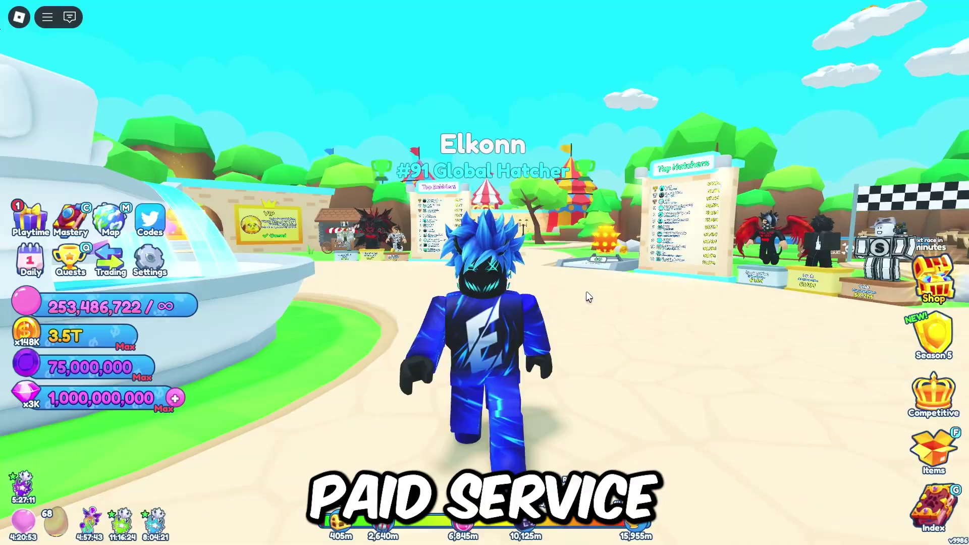
pyautogui.press('s')
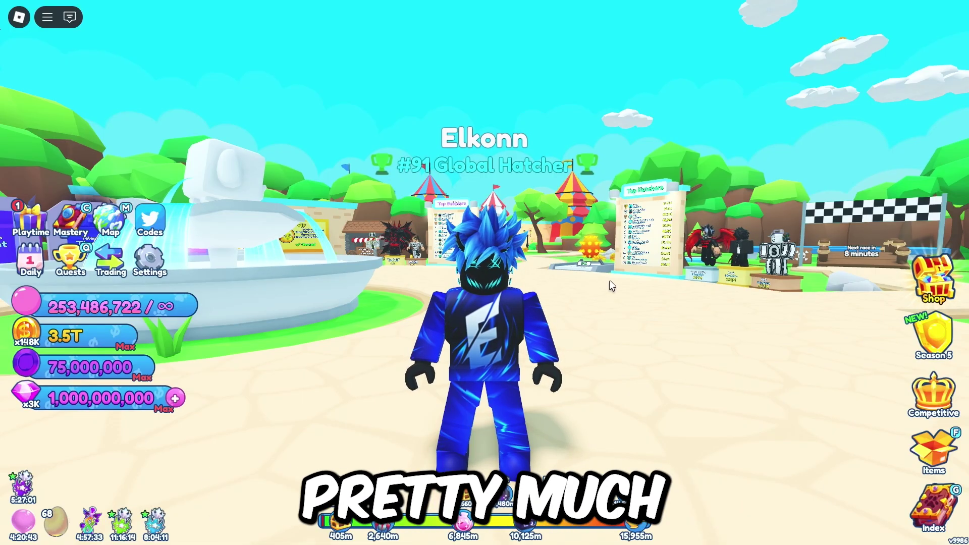
pyautogui.press('s')
pyautogui.moveTo(609, 280); pyautogui.dragTo(649, 280)
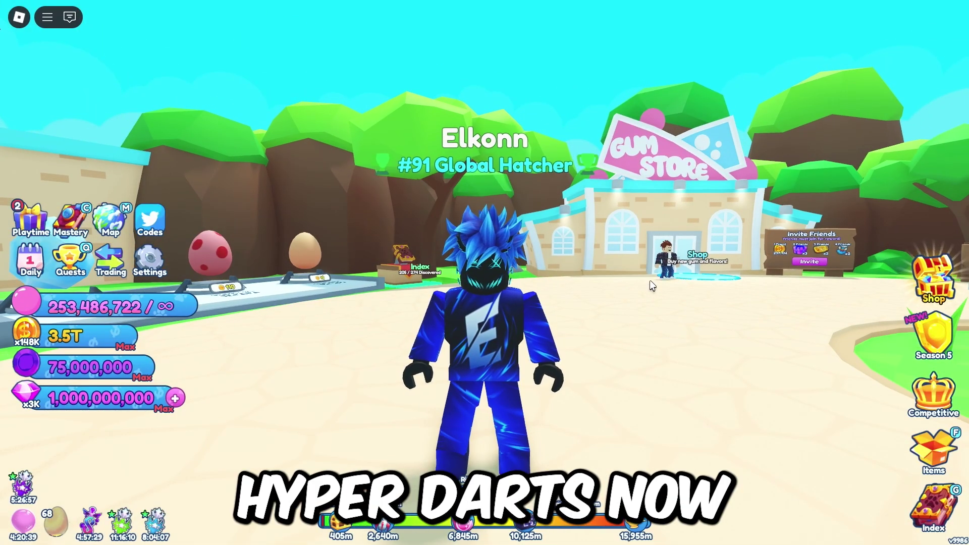
pyautogui.press('s')
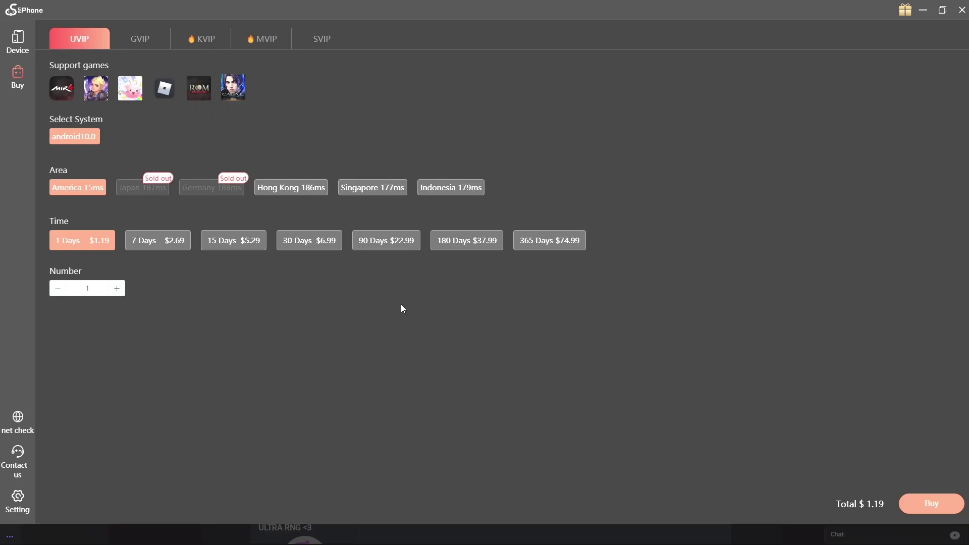
# Compare the GVIP, KVIP and MVIP plans' Android systems, server areas and subscription prices
pyautogui.click(147, 40)
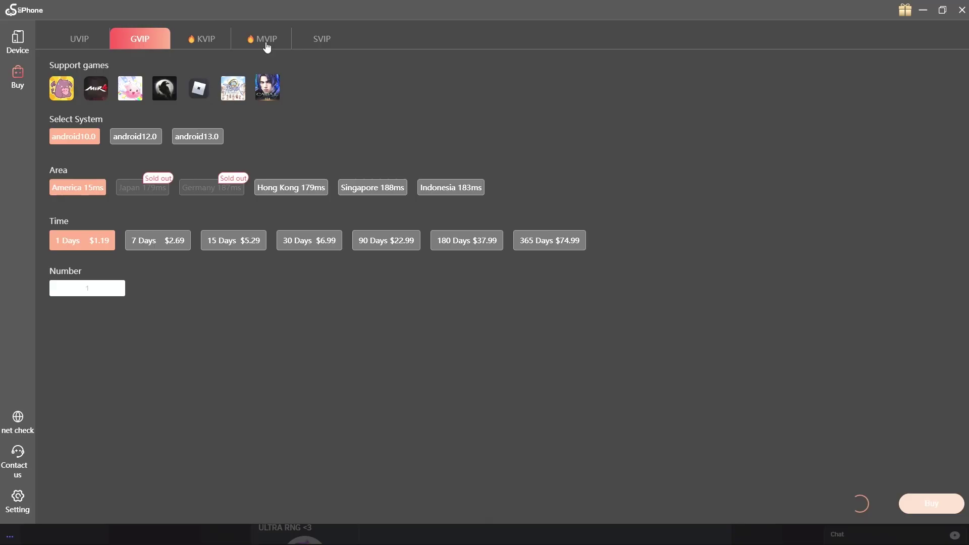
pyautogui.click(202, 39)
pyautogui.click(273, 51)
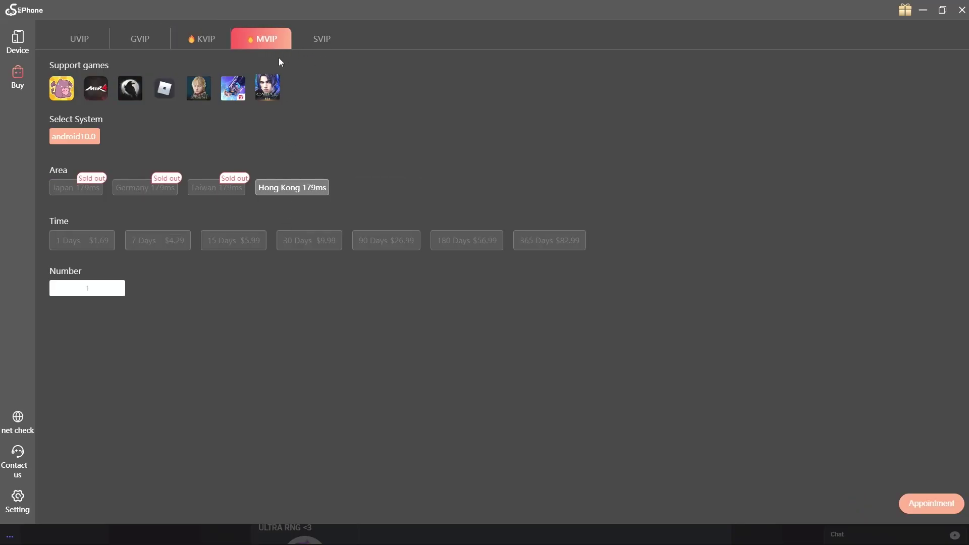
pyautogui.click(215, 42)
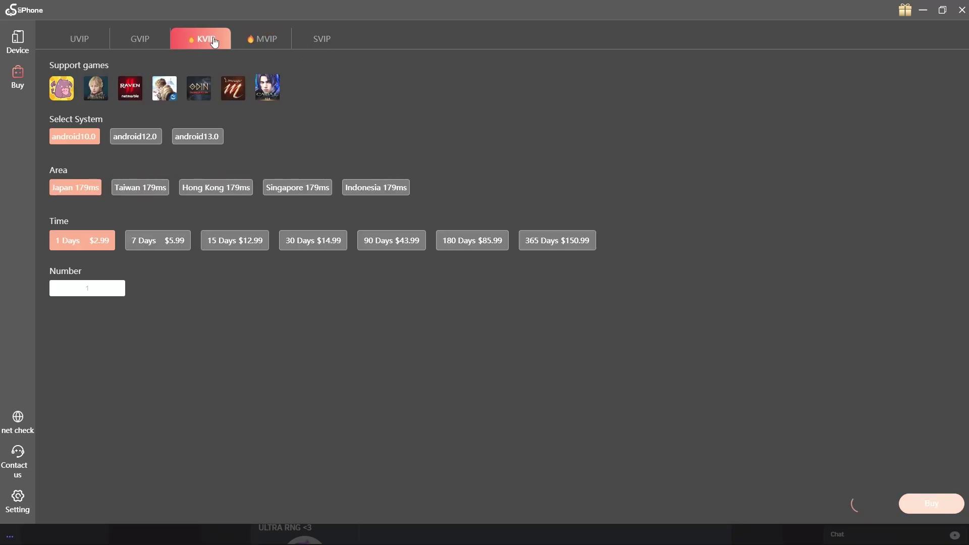
pyautogui.click(140, 38)
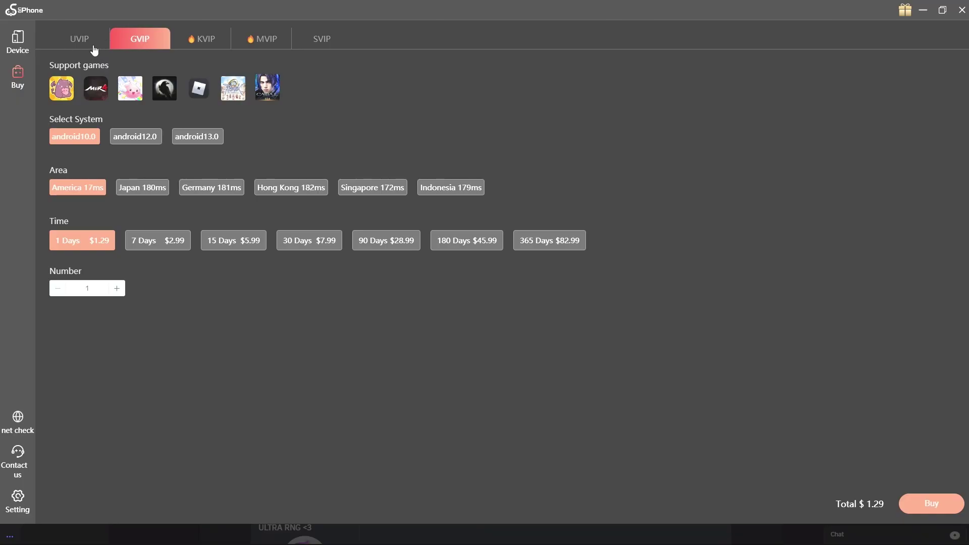
# Go to the list of cloud devices and open Cloud Phone 7 in its own window
pyautogui.click(17, 50)
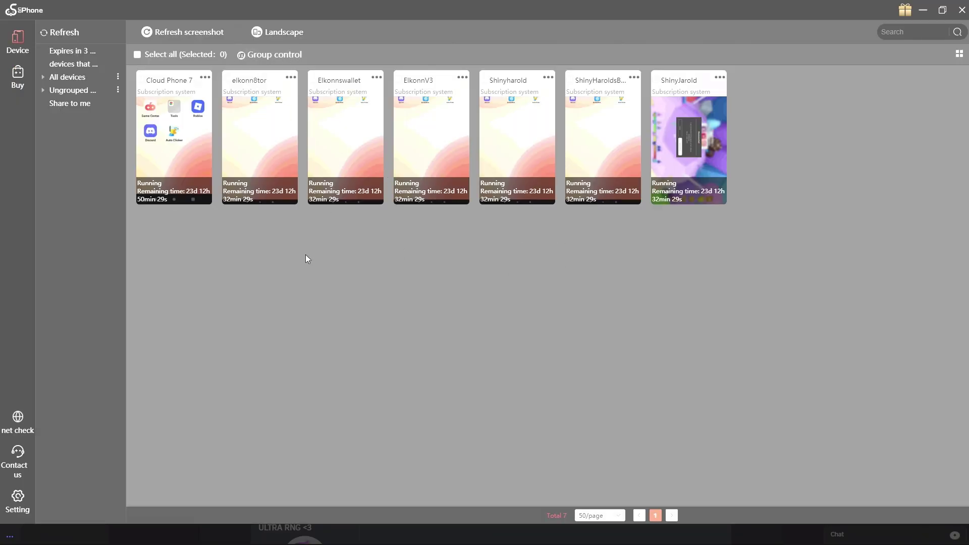
pyautogui.click(171, 125)
pyautogui.moveTo(467, 126); pyautogui.dragTo(445, 121)
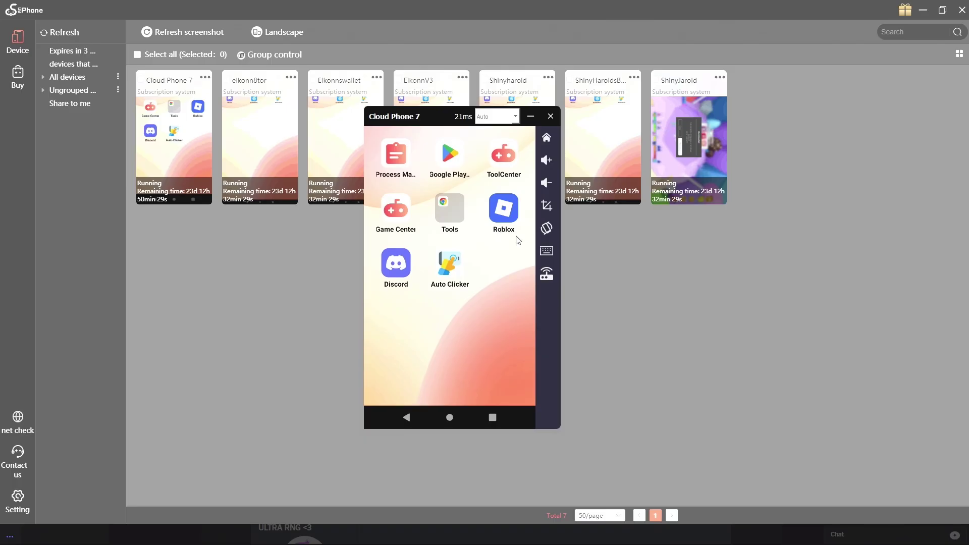
# Search Google Play on the cloud phone for "autoclicker for roblox", review the apps, and return to the home screen
pyautogui.click(451, 156)
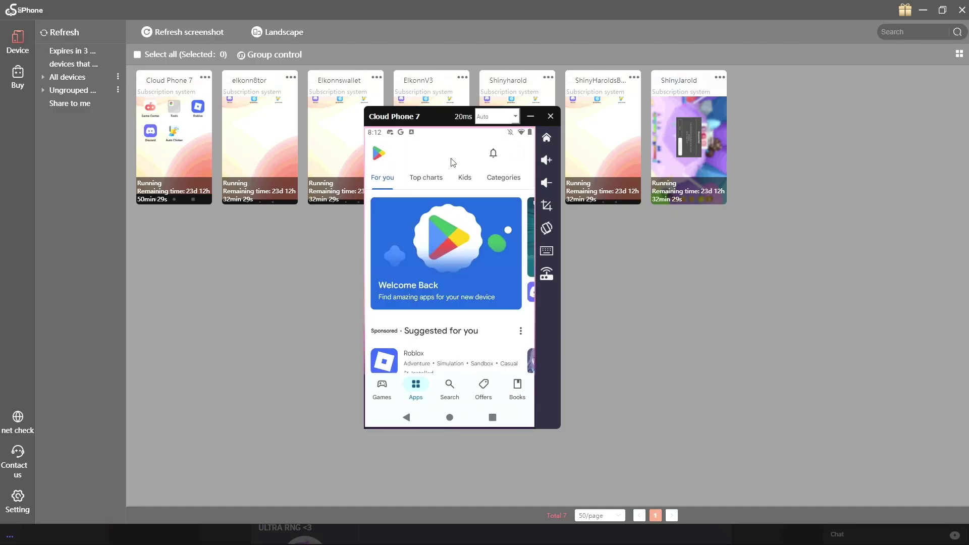
pyautogui.click(449, 388)
pyautogui.click(437, 158)
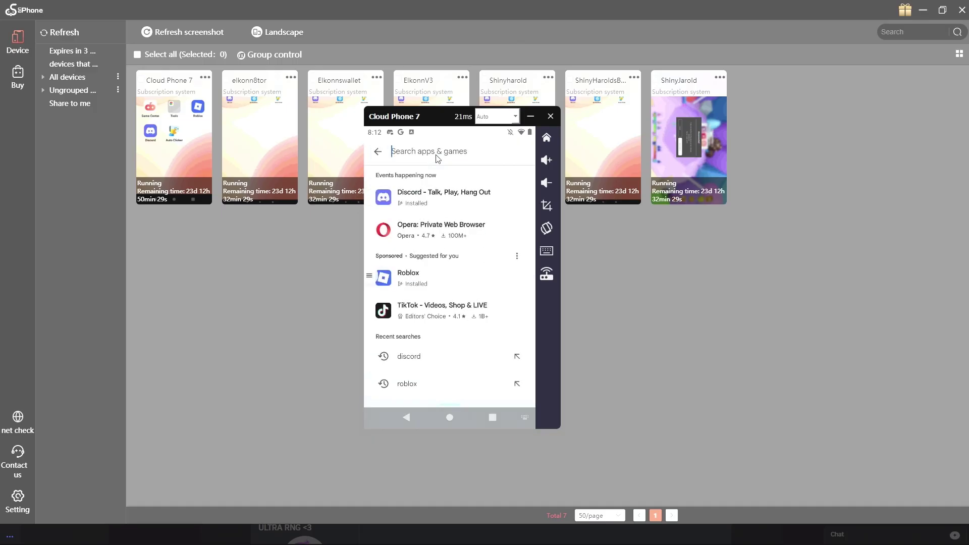
pyautogui.write('auto')
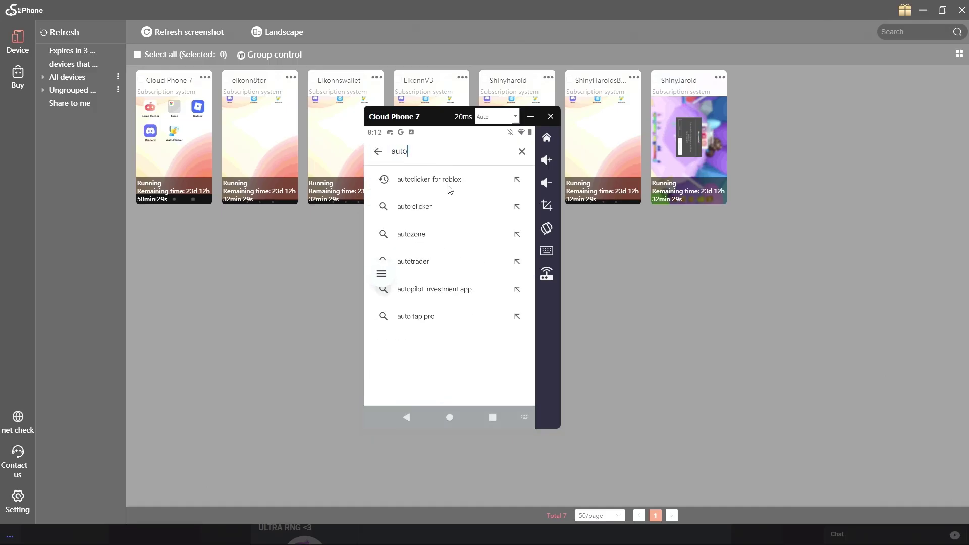
pyautogui.click(449, 188)
pyautogui.scroll(-2, 460, 328)
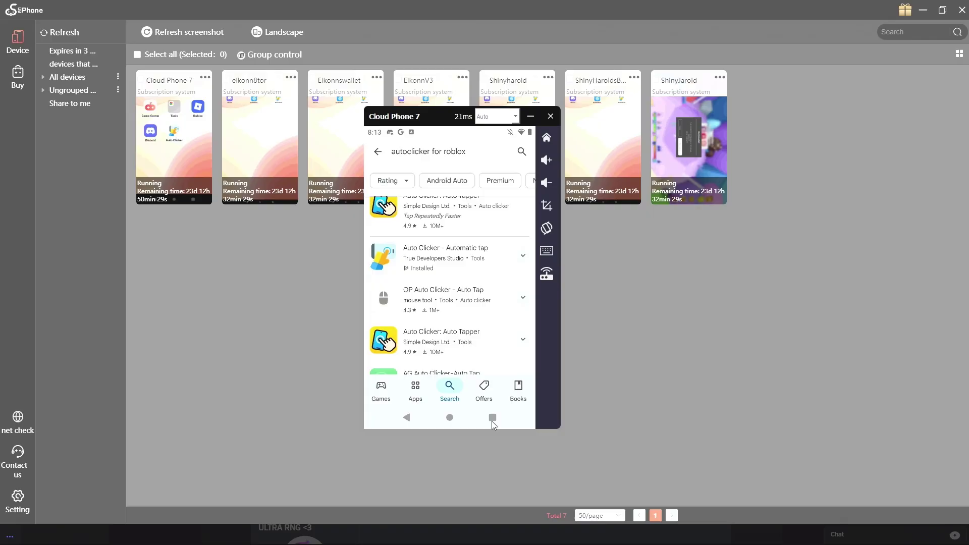
pyautogui.click(453, 420)
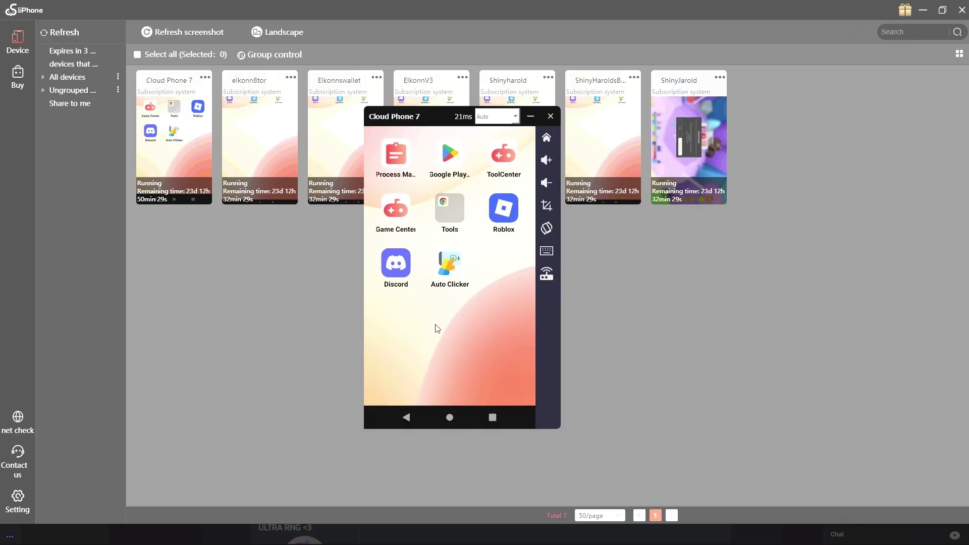
# Launch Auto Clicker on the cloud phone and enable multi targets mode with the Hyperdarts configuration
pyautogui.click(450, 271)
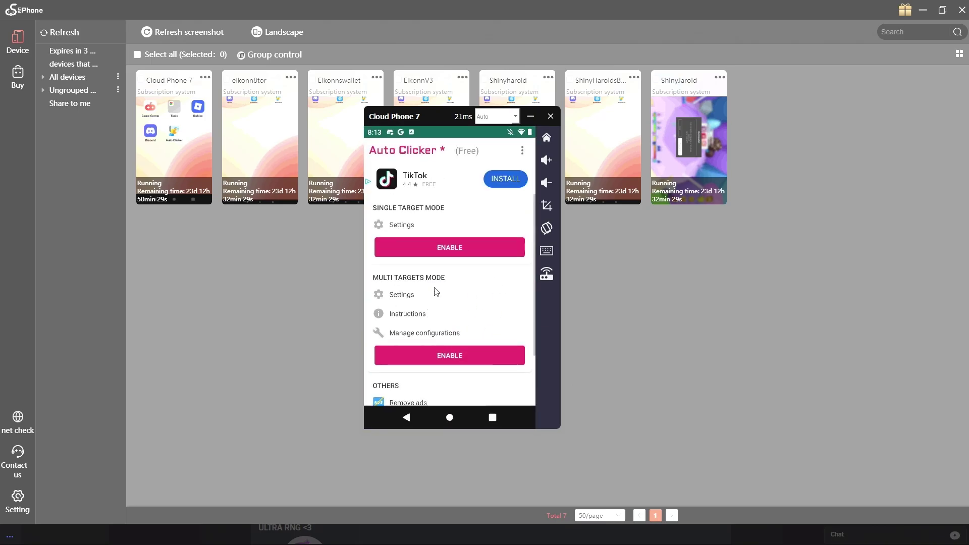
pyautogui.scroll(-2, 454, 281)
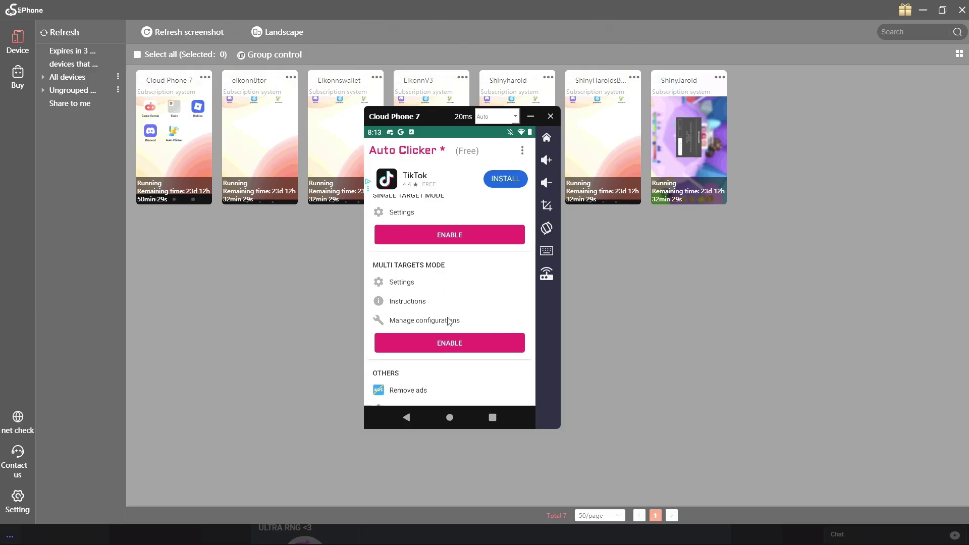
pyautogui.click(472, 349)
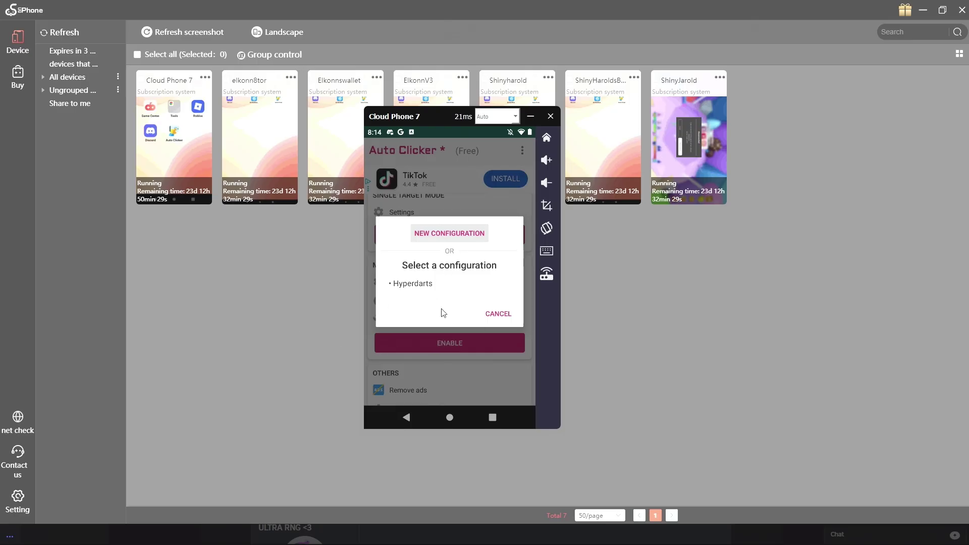
pyautogui.click(428, 285)
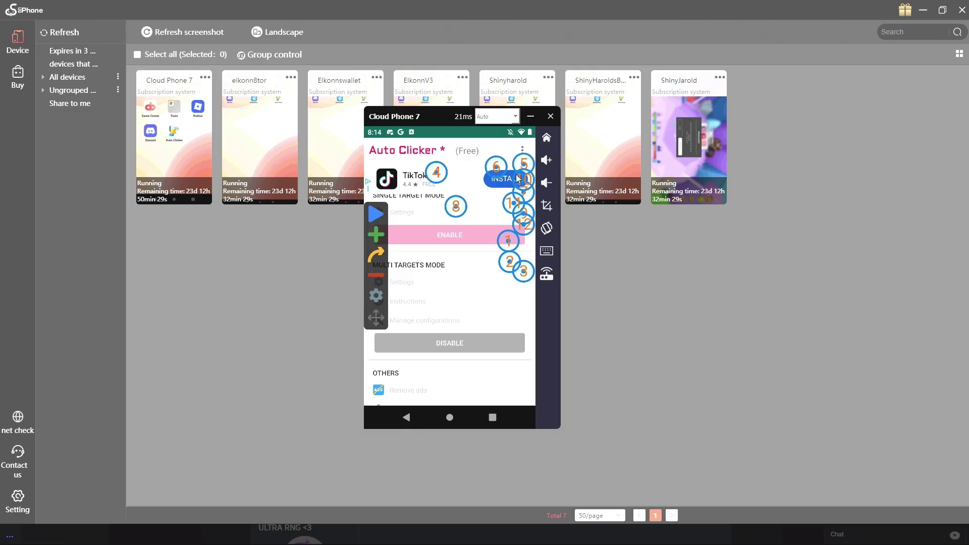
# Launch Roblox on the cloud phone and open the Bubble Gum Simulator INFINITY game page
pyautogui.click(449, 426)
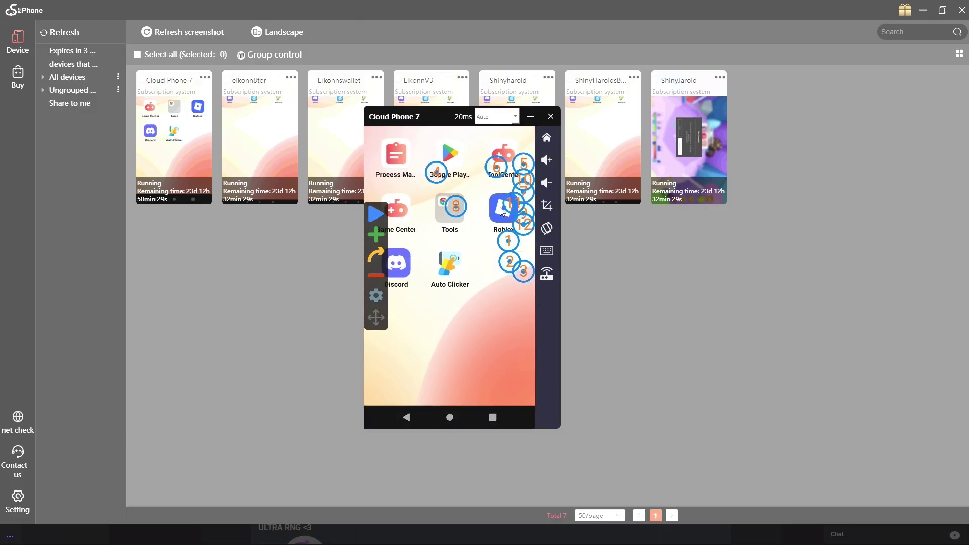
pyautogui.click(502, 211)
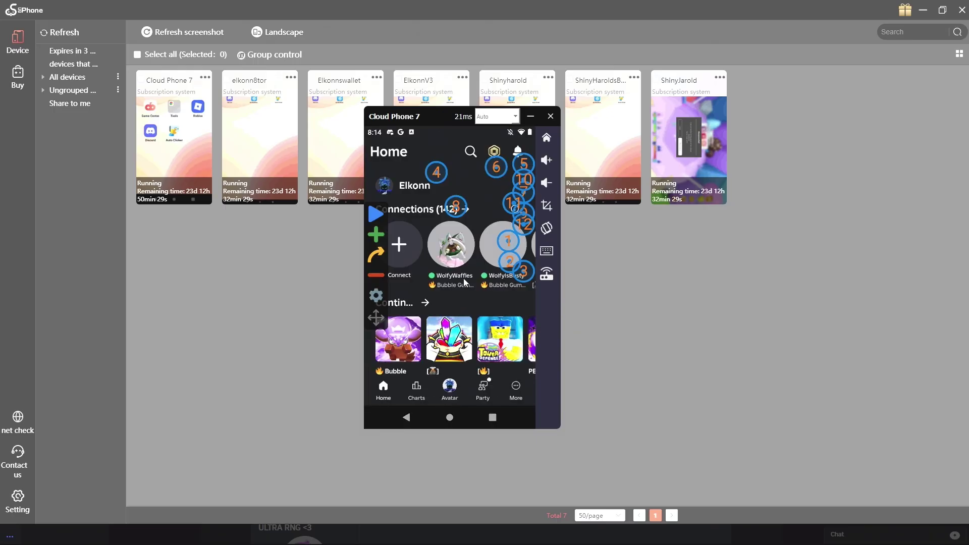
pyautogui.scroll(-3, 463, 278)
pyautogui.click(401, 217)
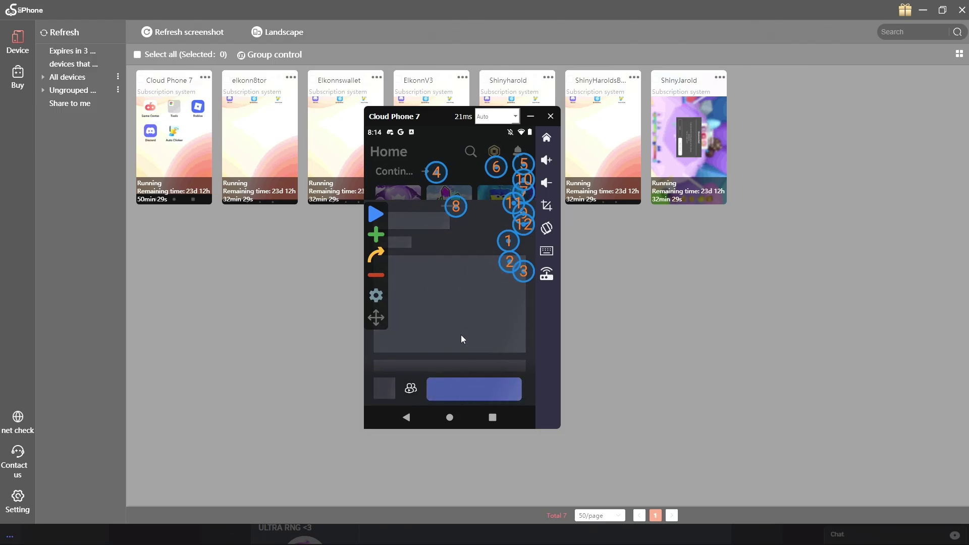
# Find the game's server list and join the Bubble Blowers private server
pyautogui.scroll(-10, 474, 227)
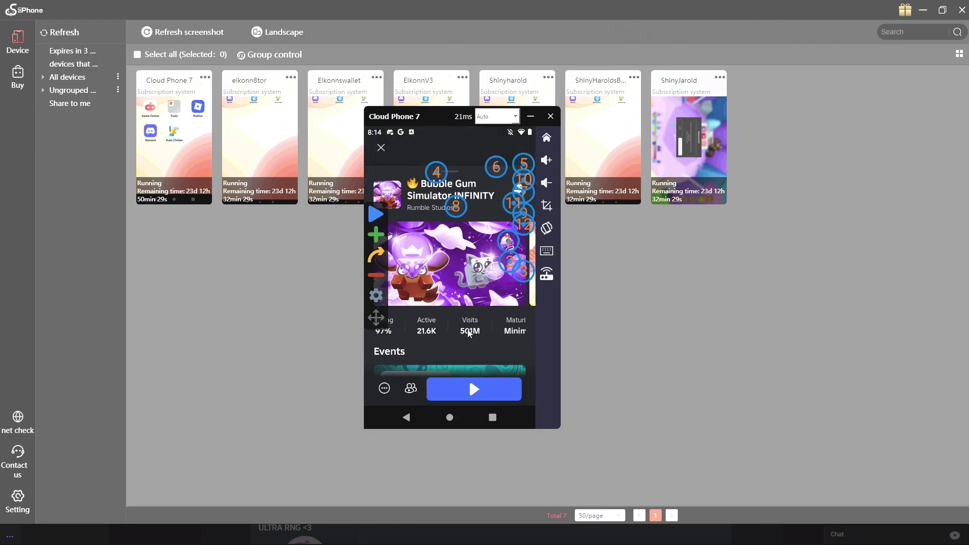
pyautogui.scroll(-5, 472, 241)
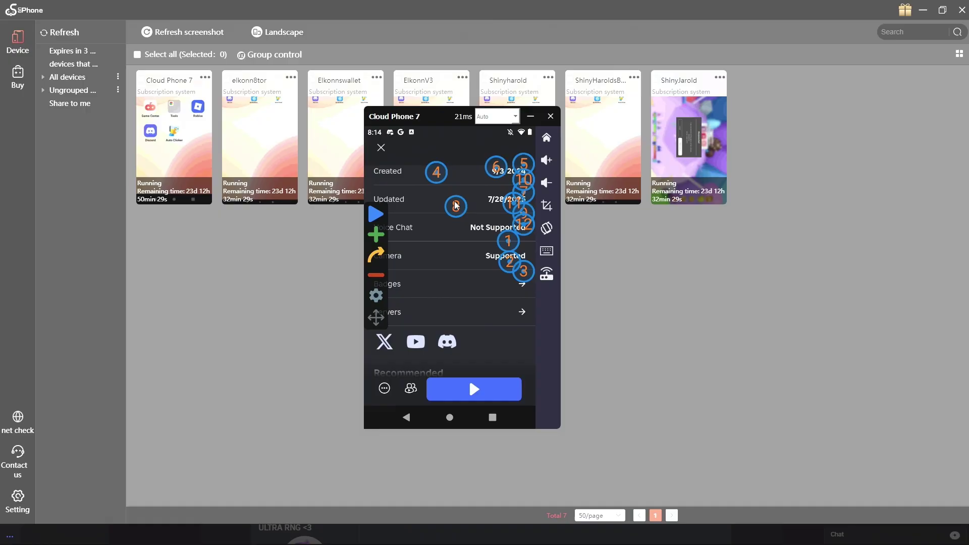
pyautogui.click(425, 315)
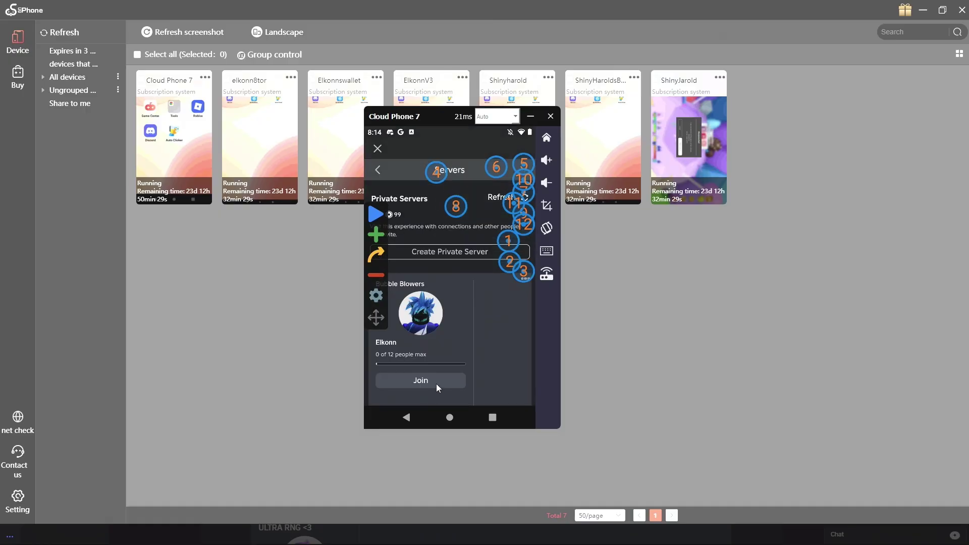
pyautogui.click(420, 380)
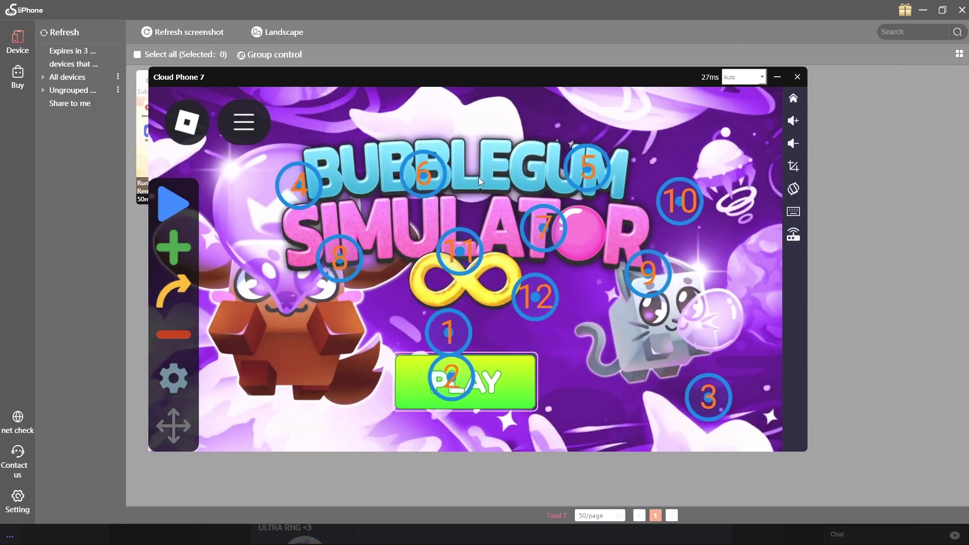
# Enter the game from its title screen, leaving click target 2's delay unedited
pyautogui.click(470, 388)
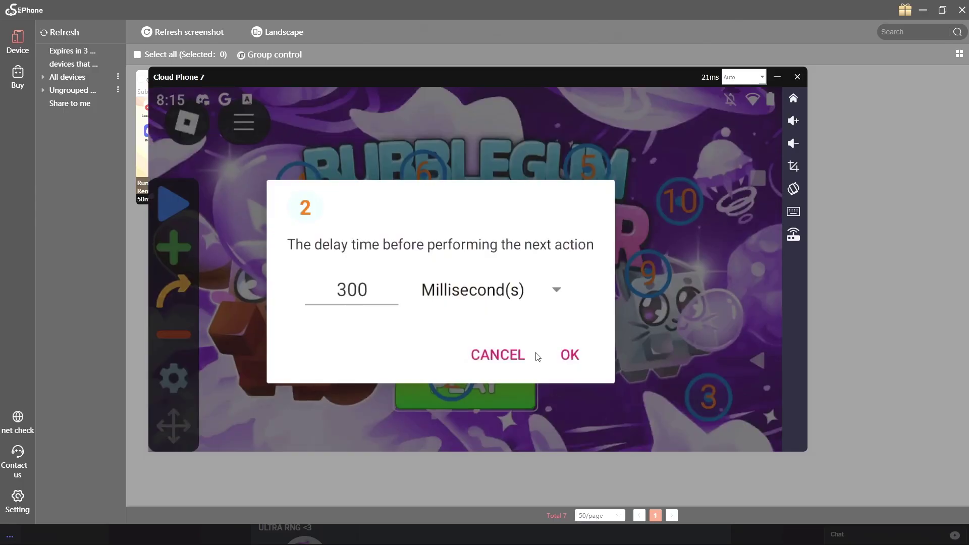
pyautogui.click(499, 353)
pyautogui.click(519, 391)
pyautogui.click(586, 285)
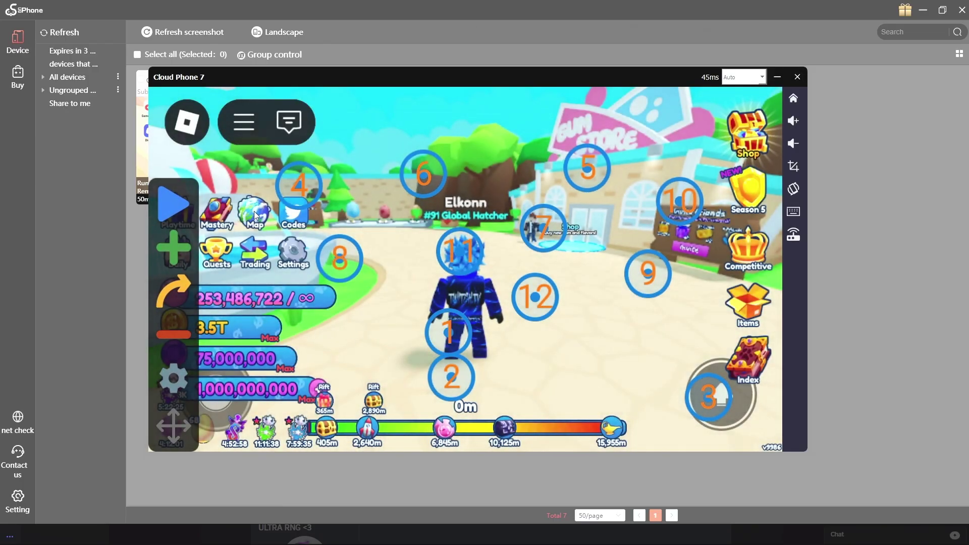
# Teleport to Hyperwave Island, the highest island of World 2, using the game's world map
pyautogui.click(253, 211)
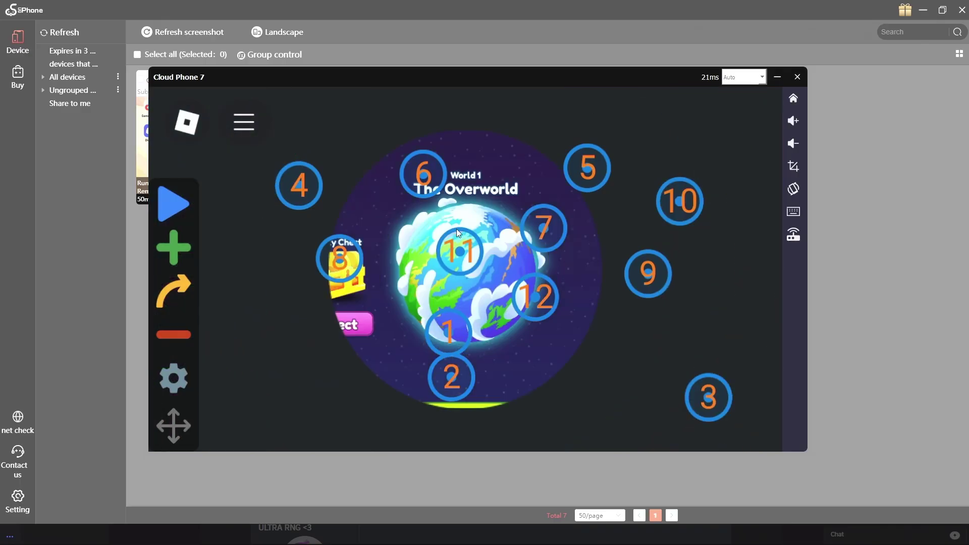
pyautogui.moveTo(498, 207); pyautogui.dragTo(514, 469)
pyautogui.click(652, 141)
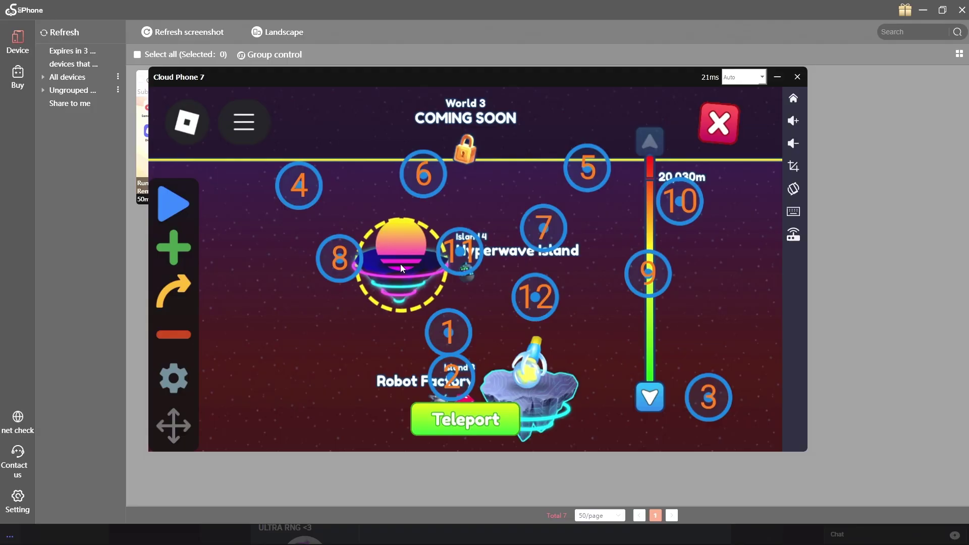
pyautogui.click(465, 419)
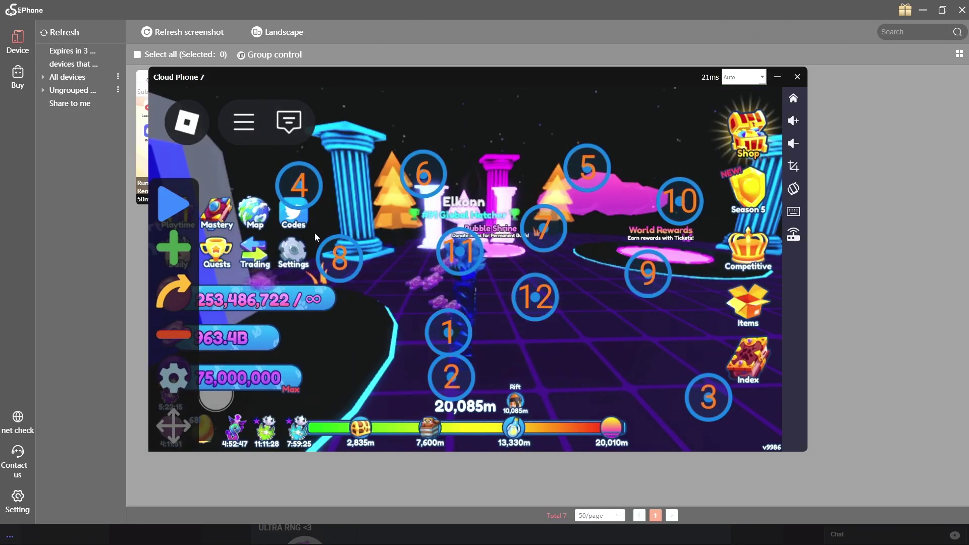
# Turn the camera toward the Hyper Darts board and check Hyperwave Island on the world map again
pyautogui.moveTo(414, 322); pyautogui.dragTo(361, 334)
pyautogui.click(248, 213)
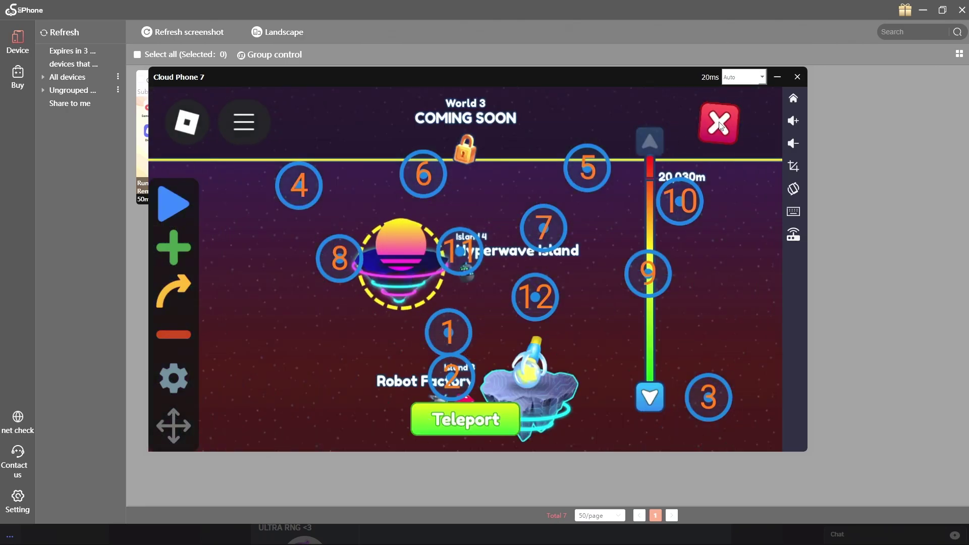
pyautogui.click(720, 126)
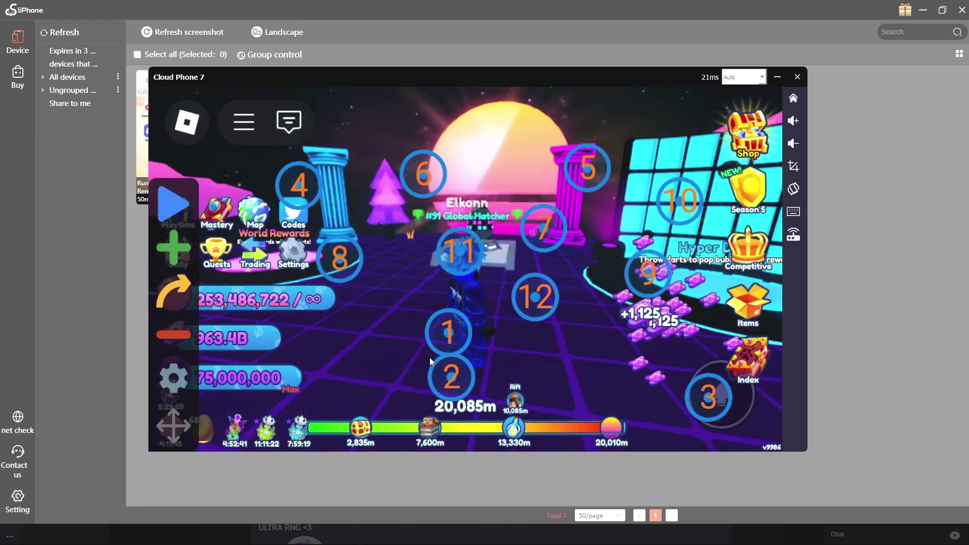